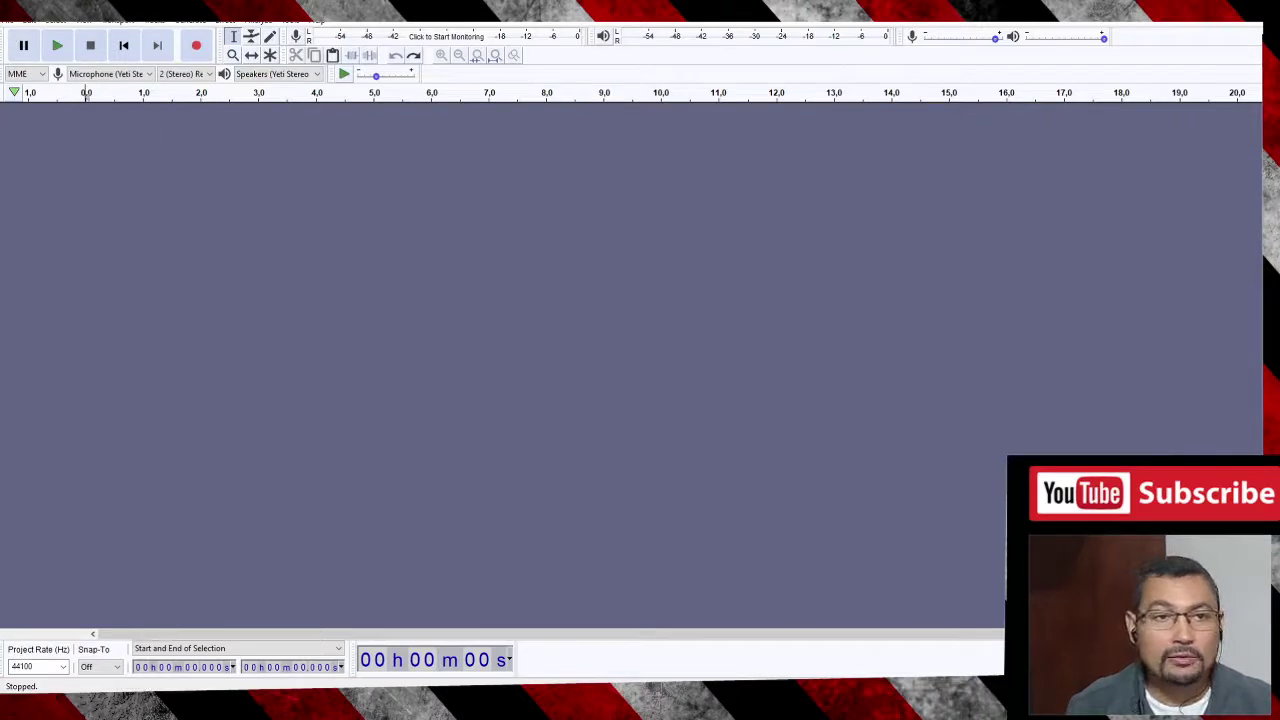
- Import audio number 1.mp3 from the Temp folder and play it from near its start
left_click(8, 20)
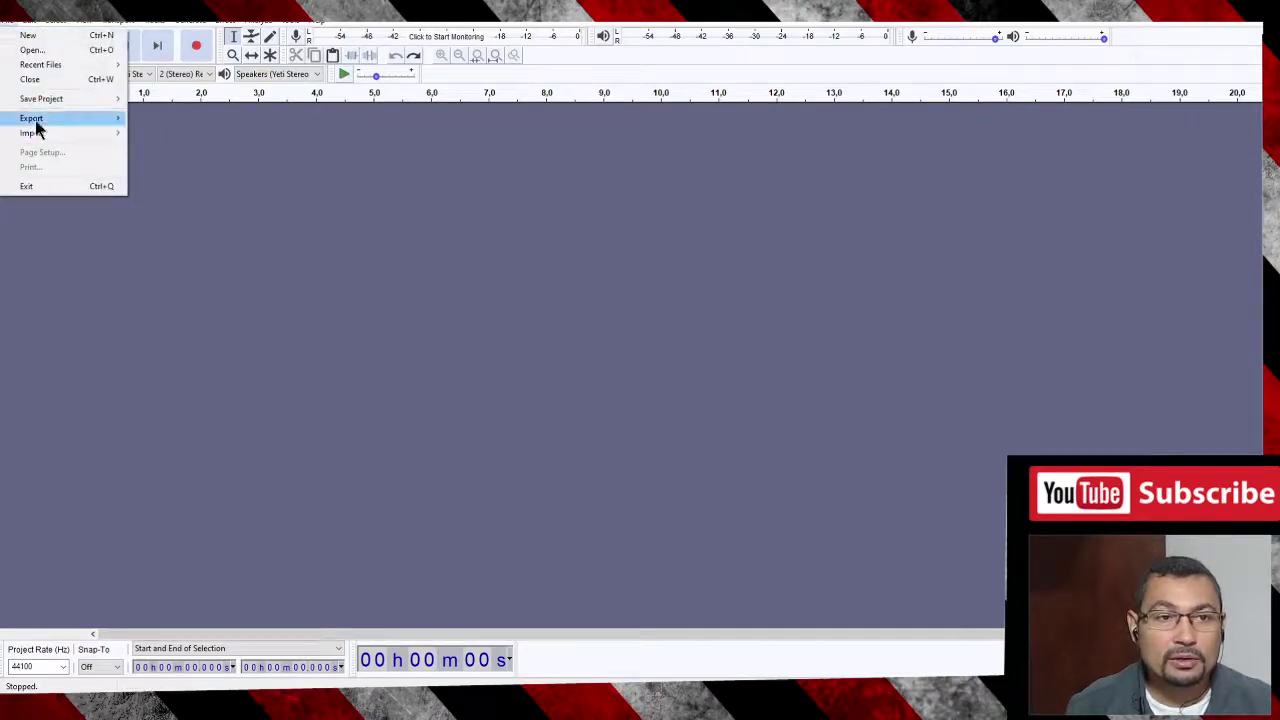
mouse_move(69, 137)
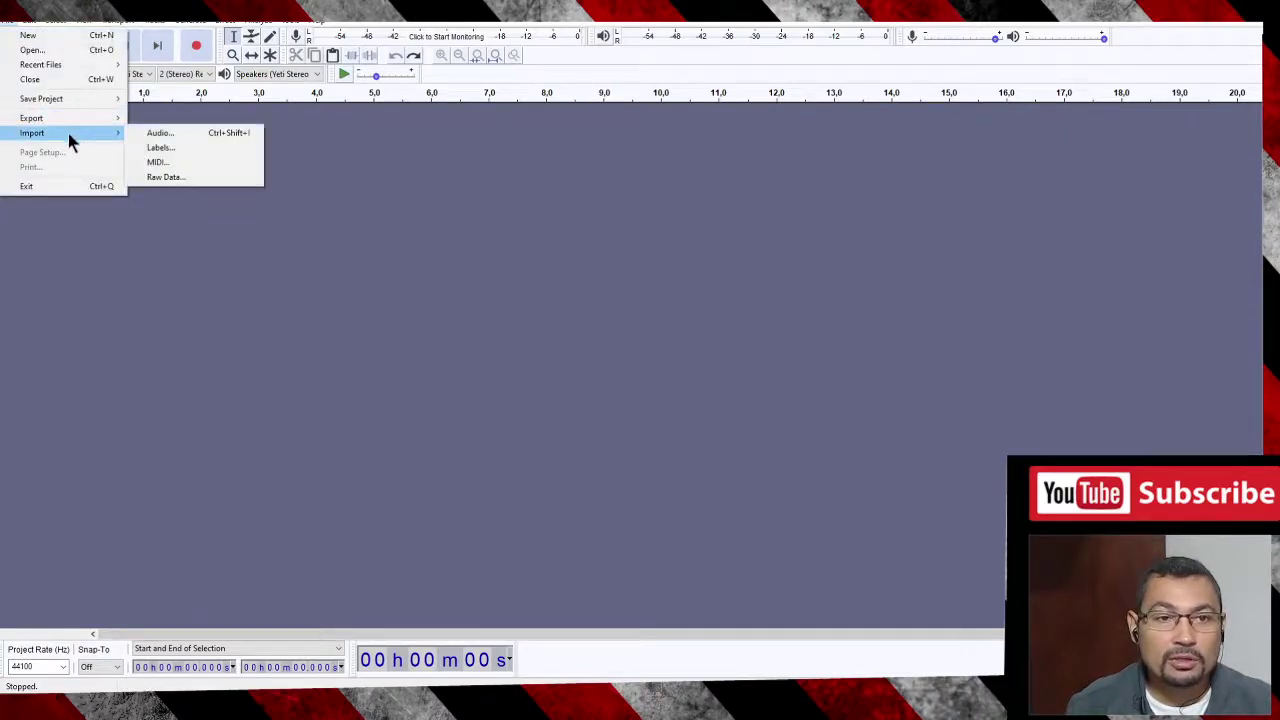
left_click(216, 137)
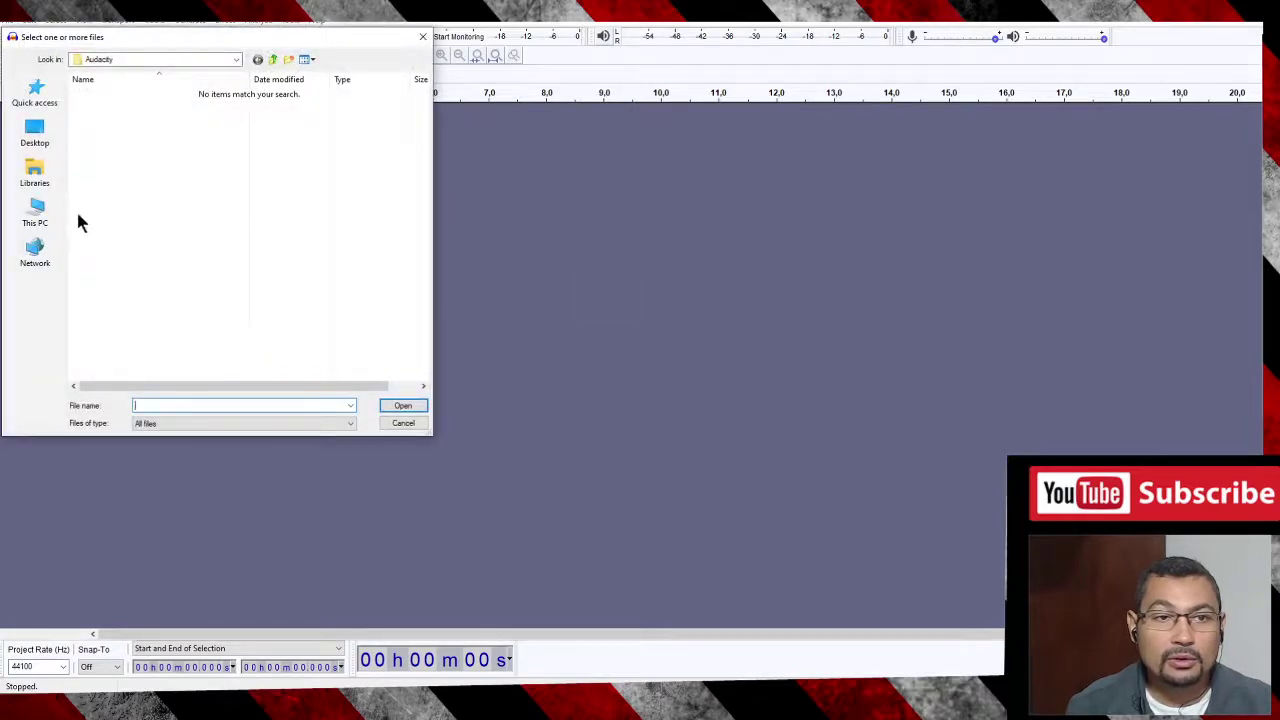
left_click(37, 98)
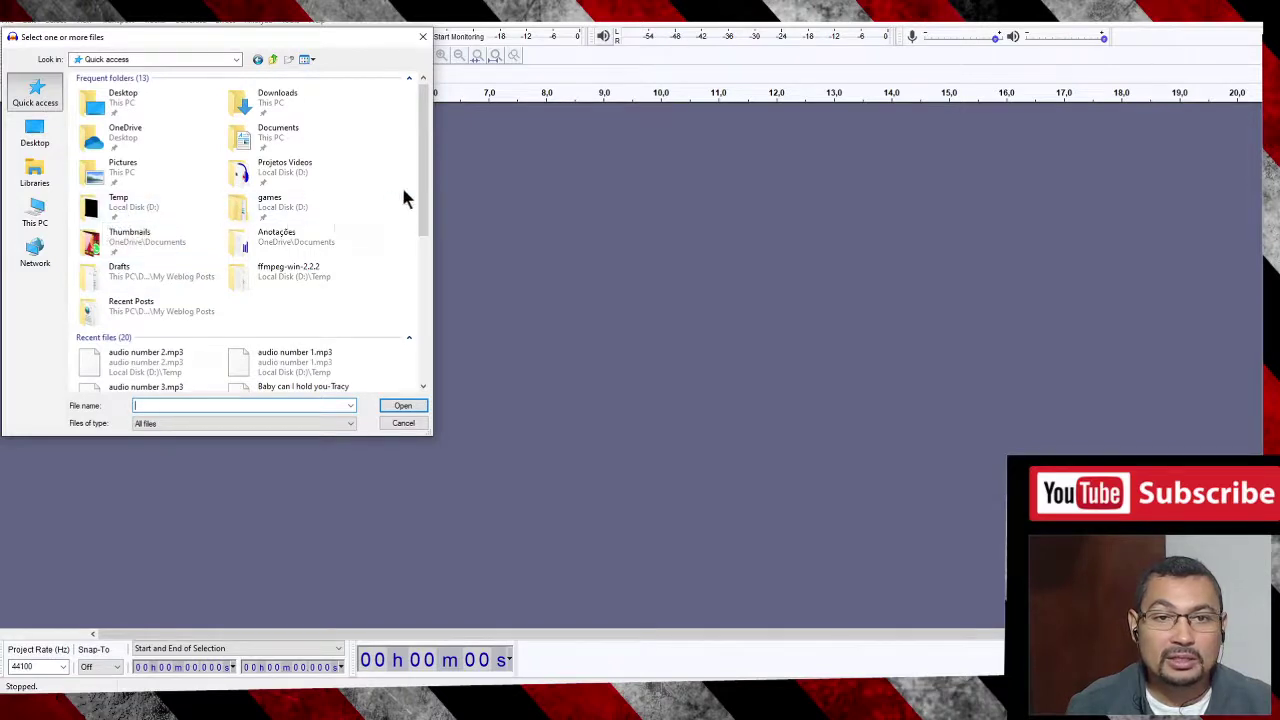
double_click(121, 201)
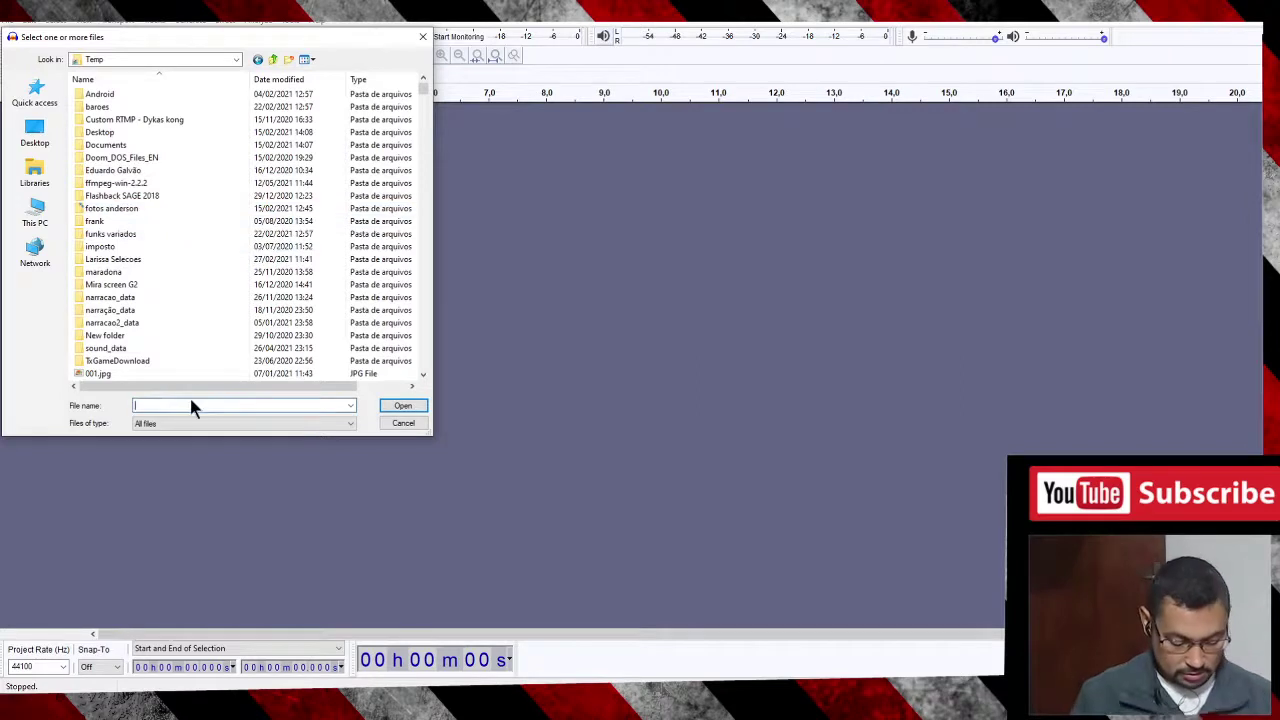
type("audio")
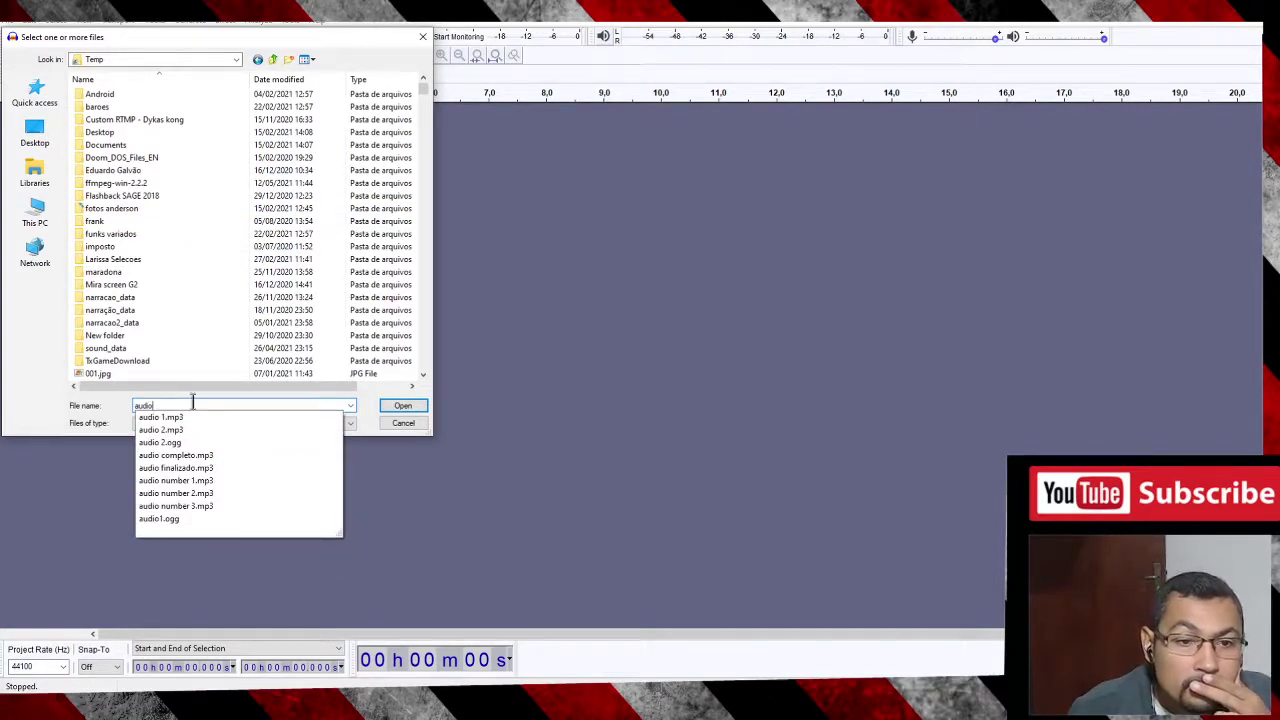
left_click(197, 482)
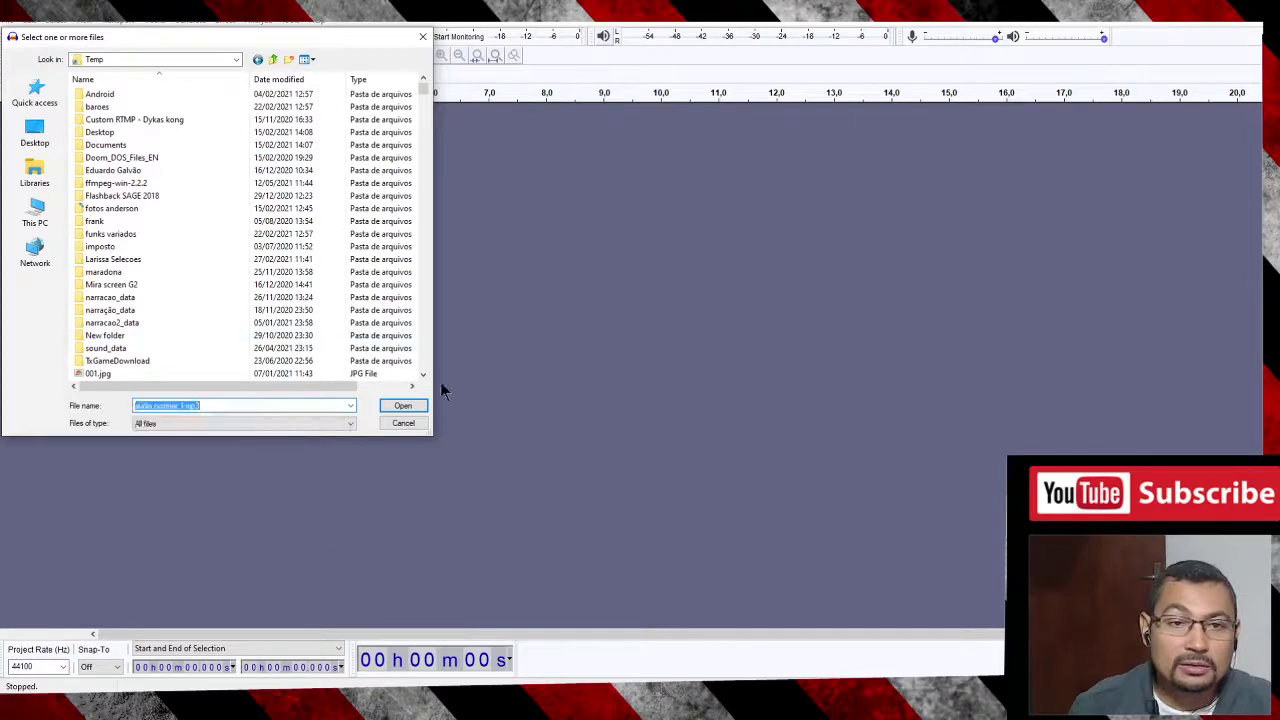
left_click(403, 406)
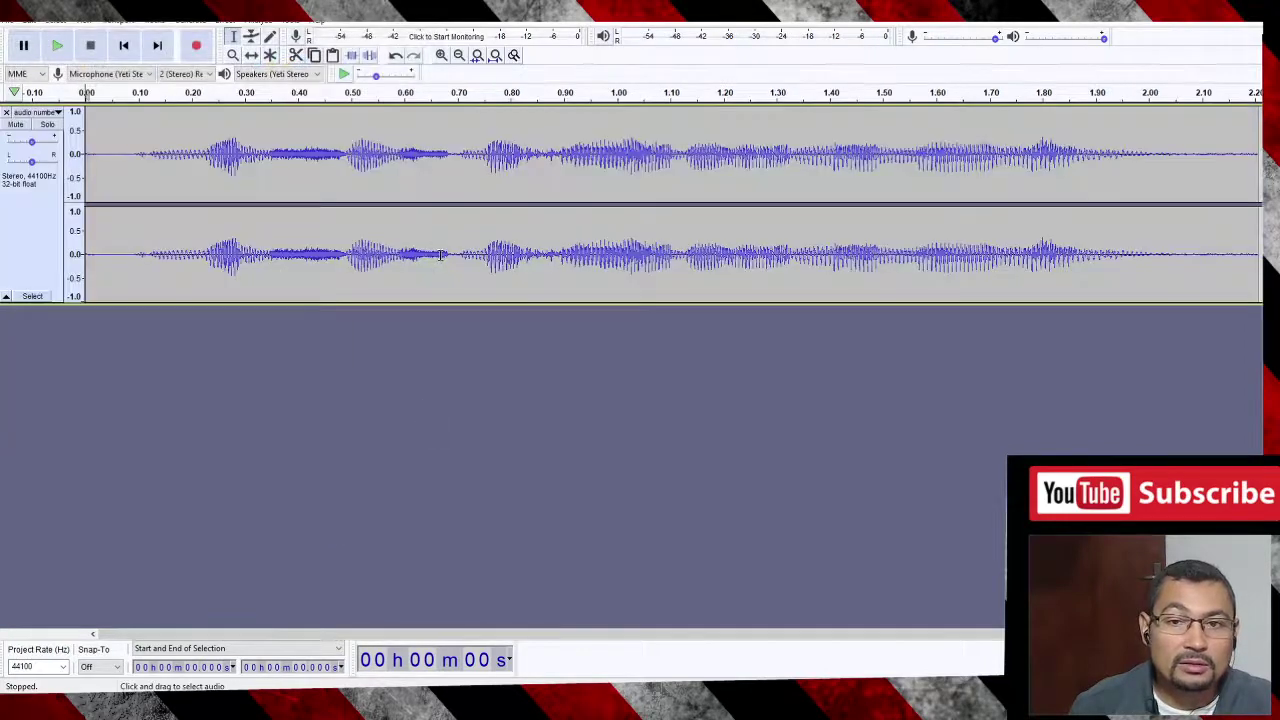
left_click(123, 255)
key("space")
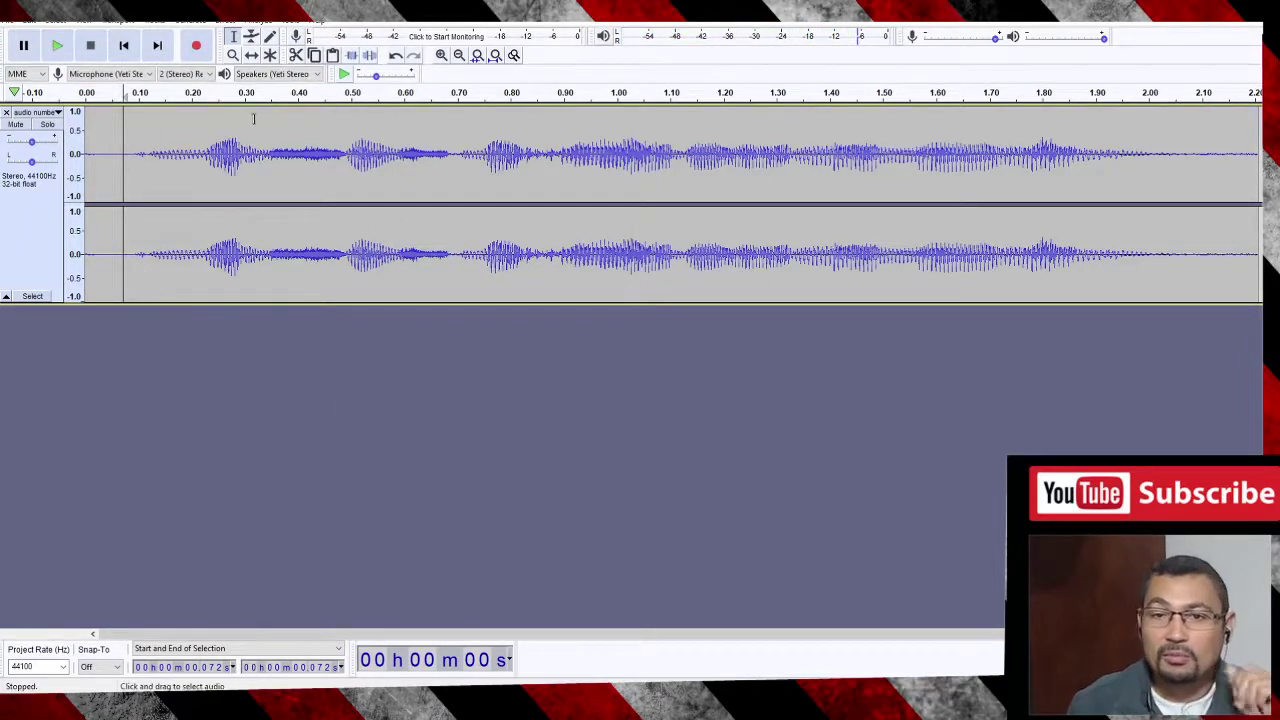
- Open the File menu's Import submenu to bring in another audio file
left_click(8, 21)
mouse_move(55, 134)
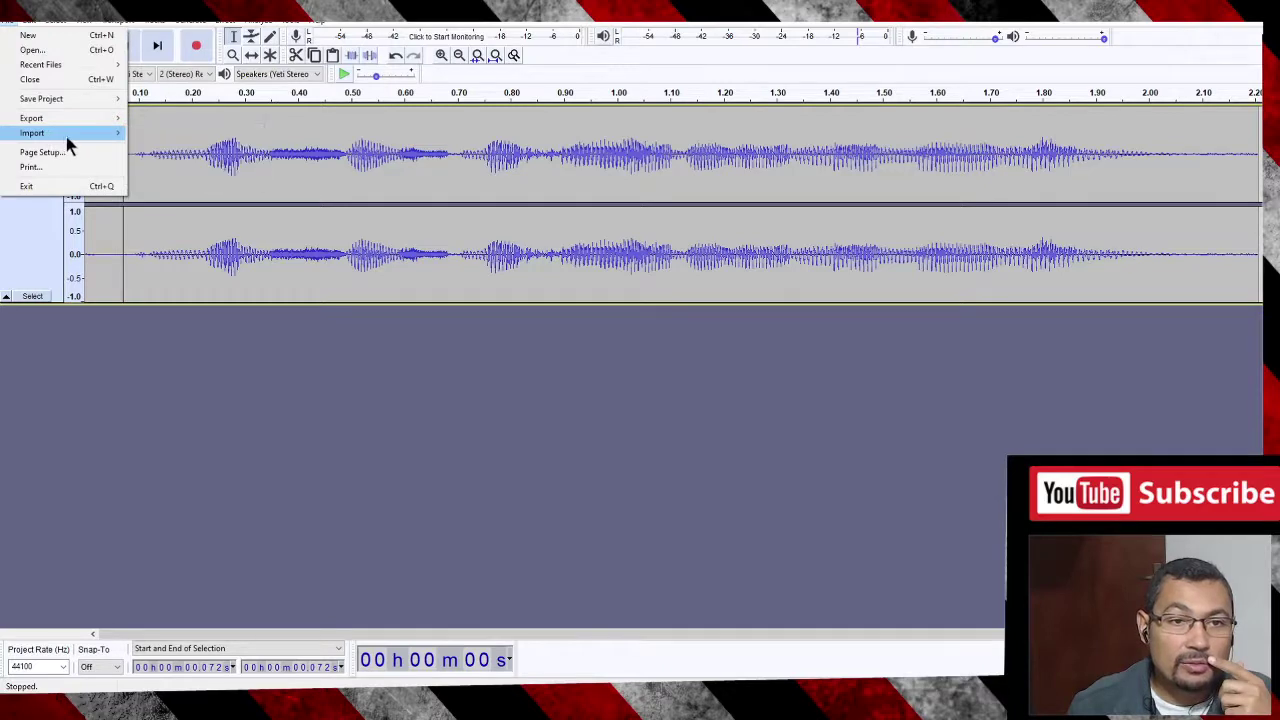
- Import audio number 2.mp3 from Temp as a second stereo track
left_click(199, 132)
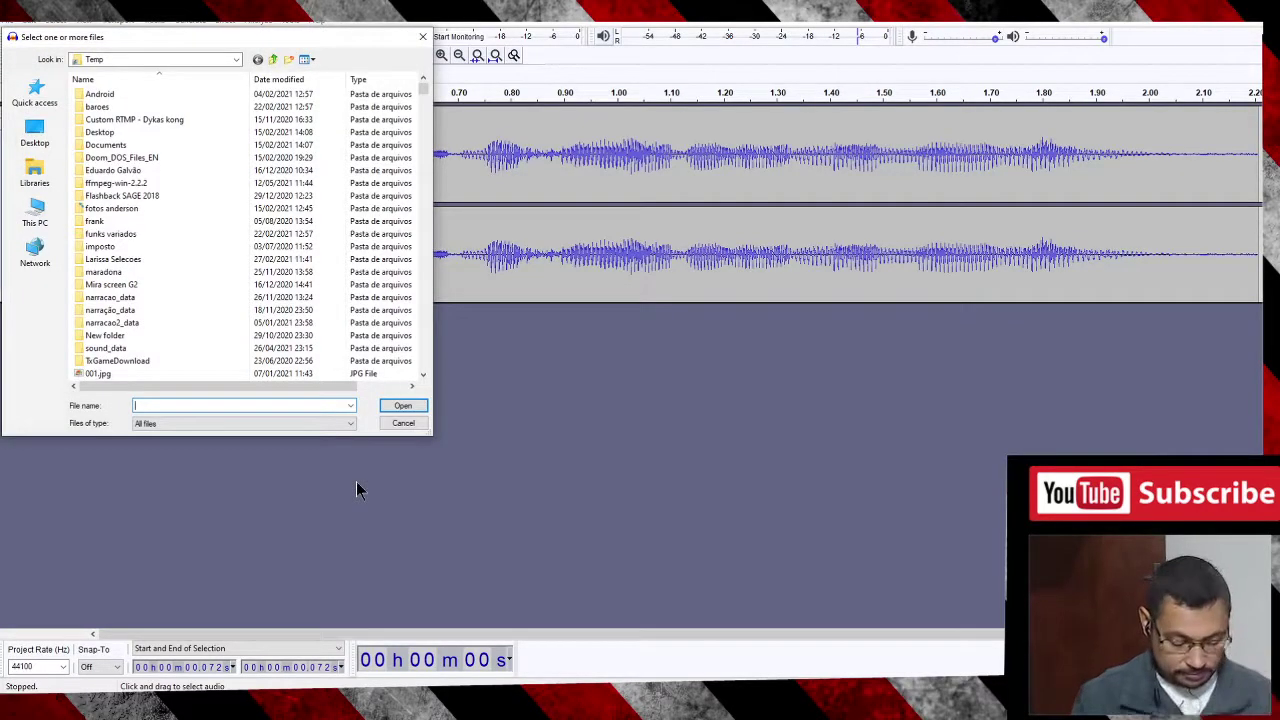
type("audi")
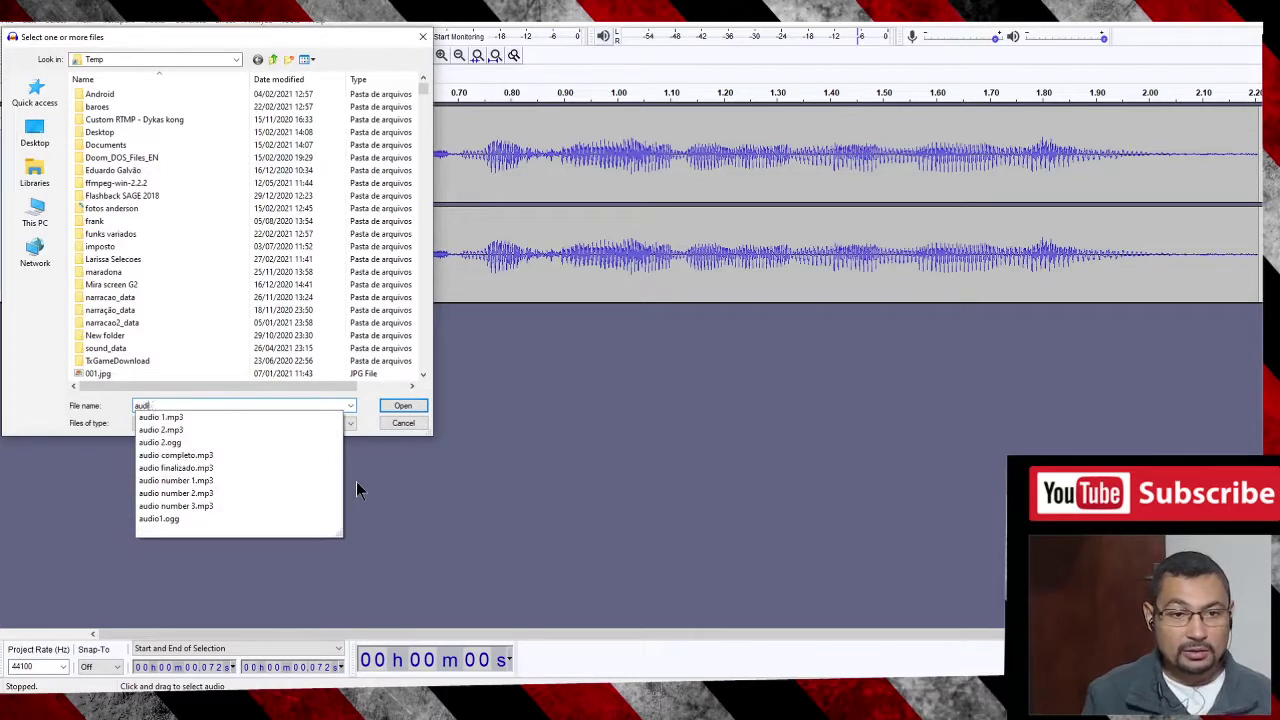
type("o number")
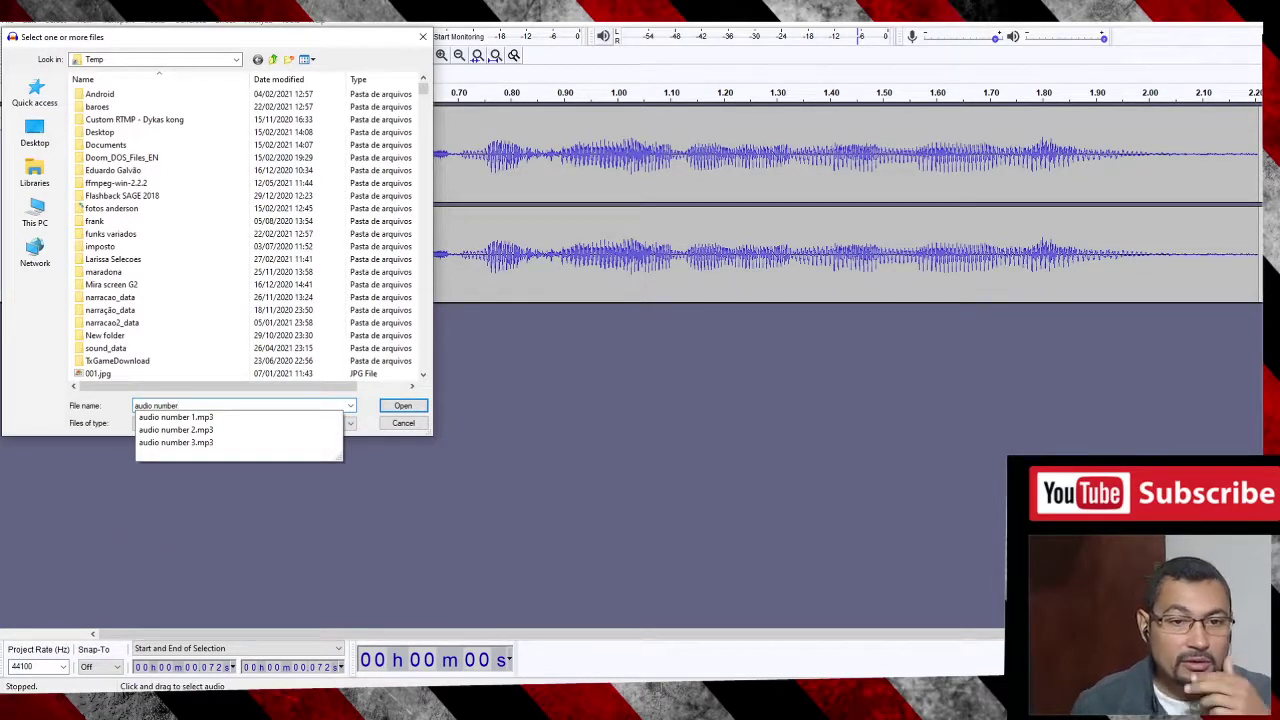
left_click(205, 429)
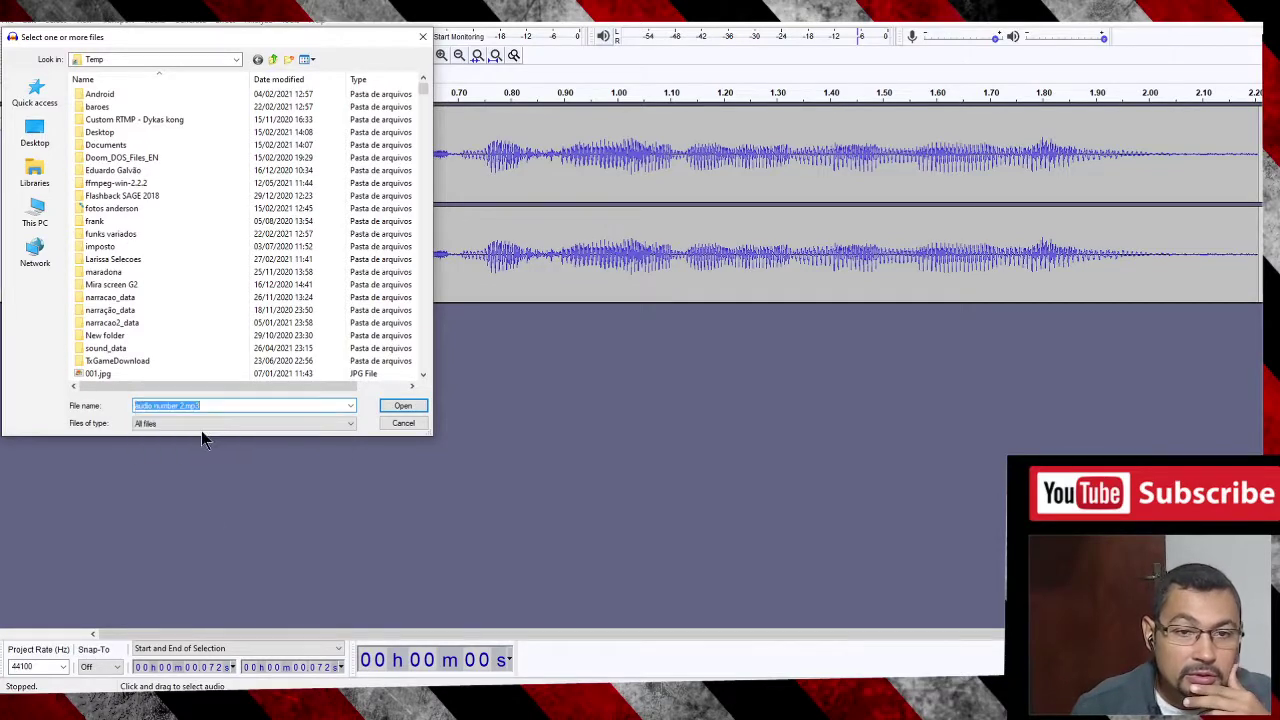
left_click(403, 406)
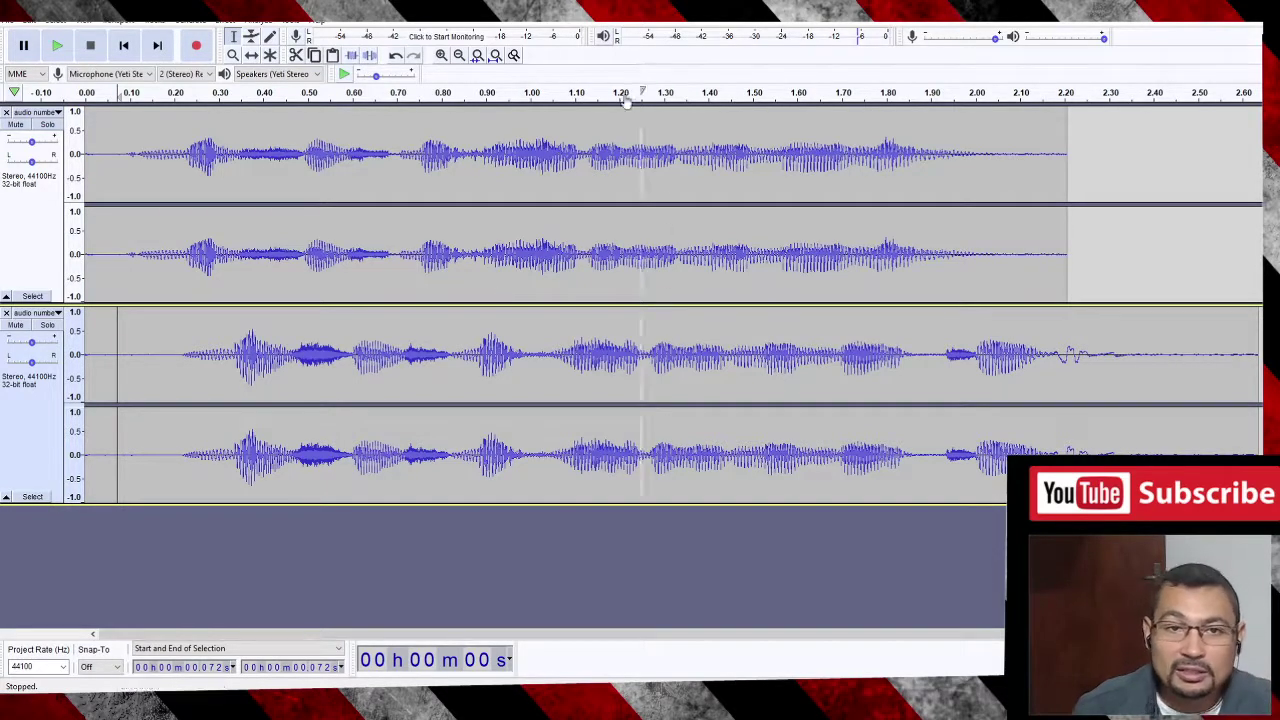
- Slide the second clip right with Time Shift so it starts around 2.05 s
left_click(254, 58)
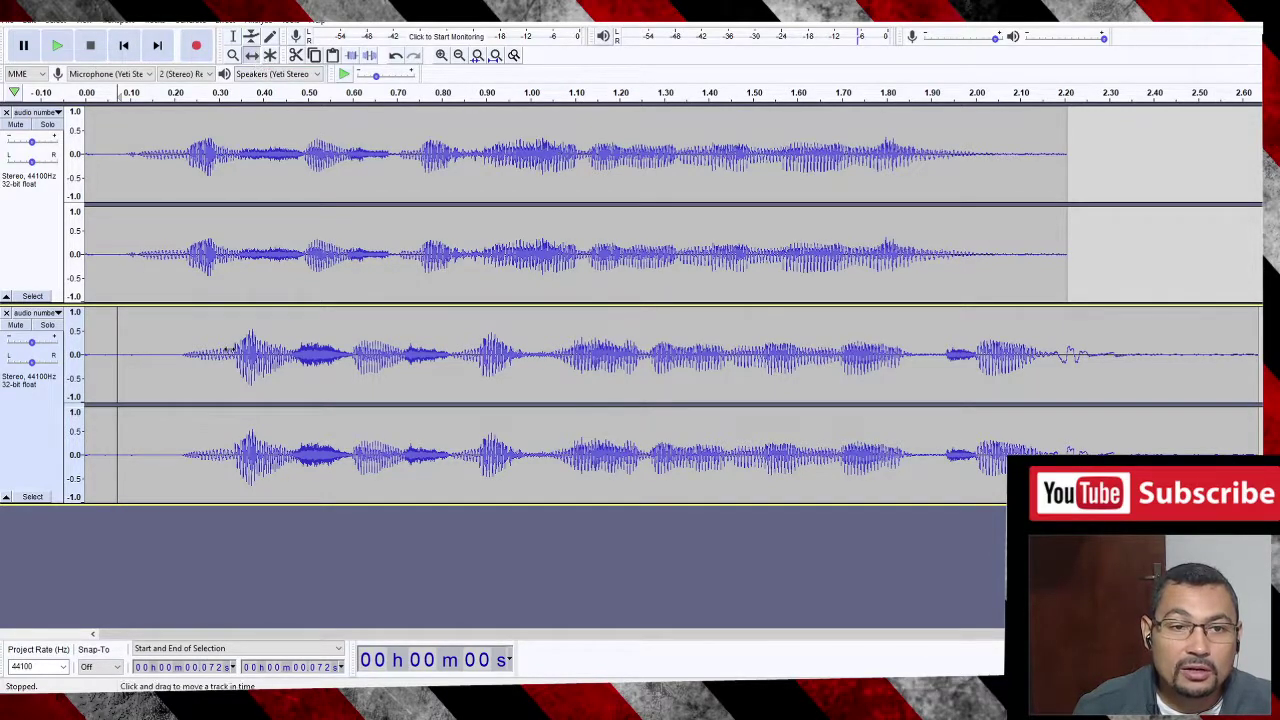
left_click_drag(236, 362, 1133, 345)
left_click_drag(520, 632, 735, 634)
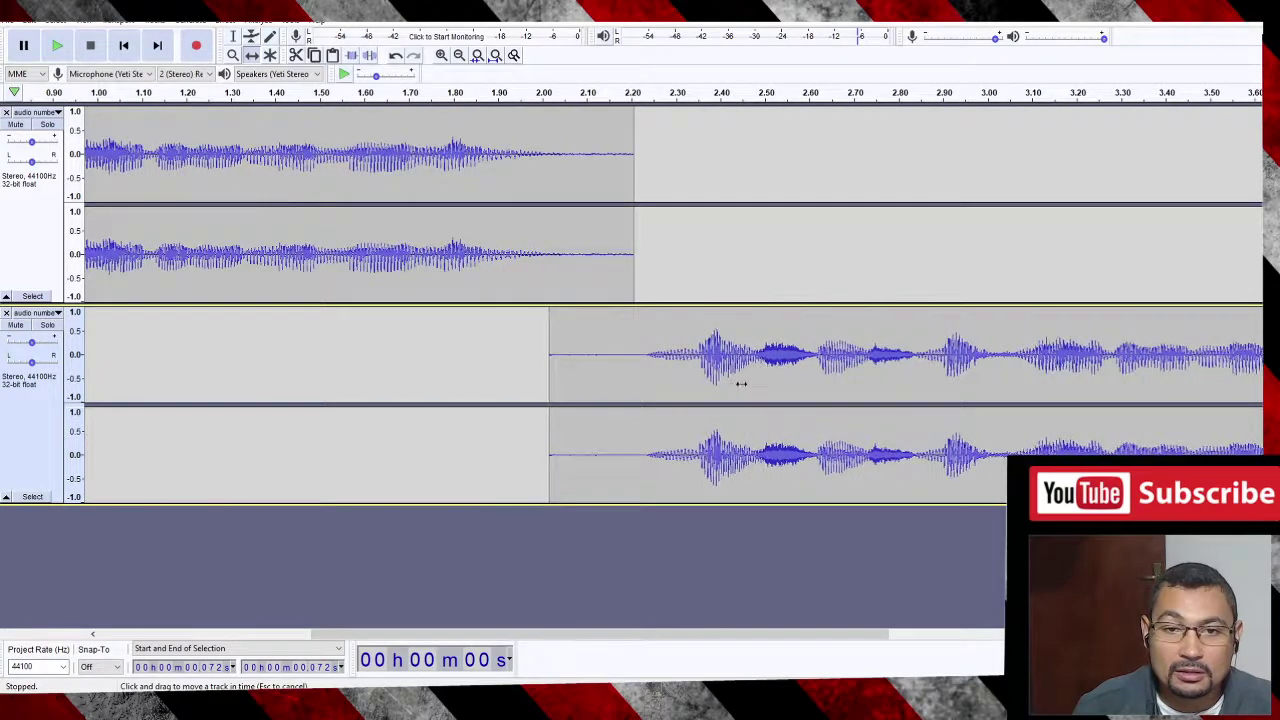
left_click_drag(554, 634, 197, 683)
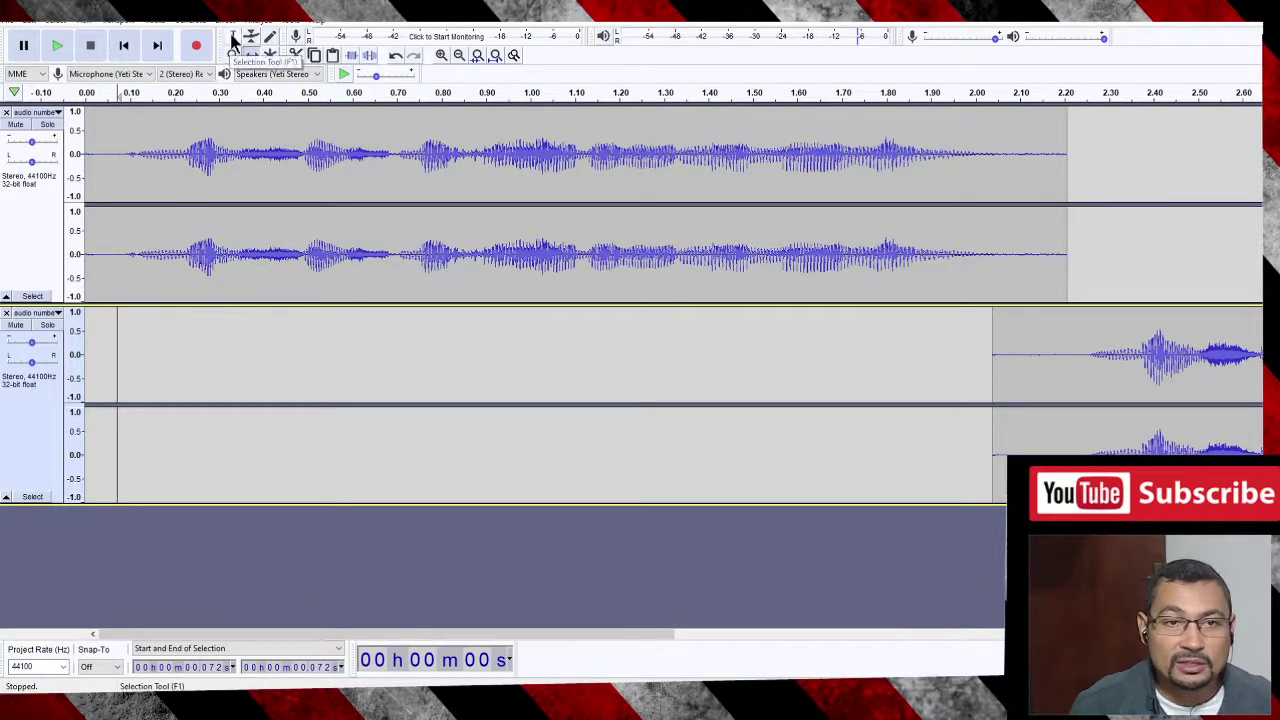
- Play both staggered clips back to back from near the beginning
left_click(95, 150)
key("space")
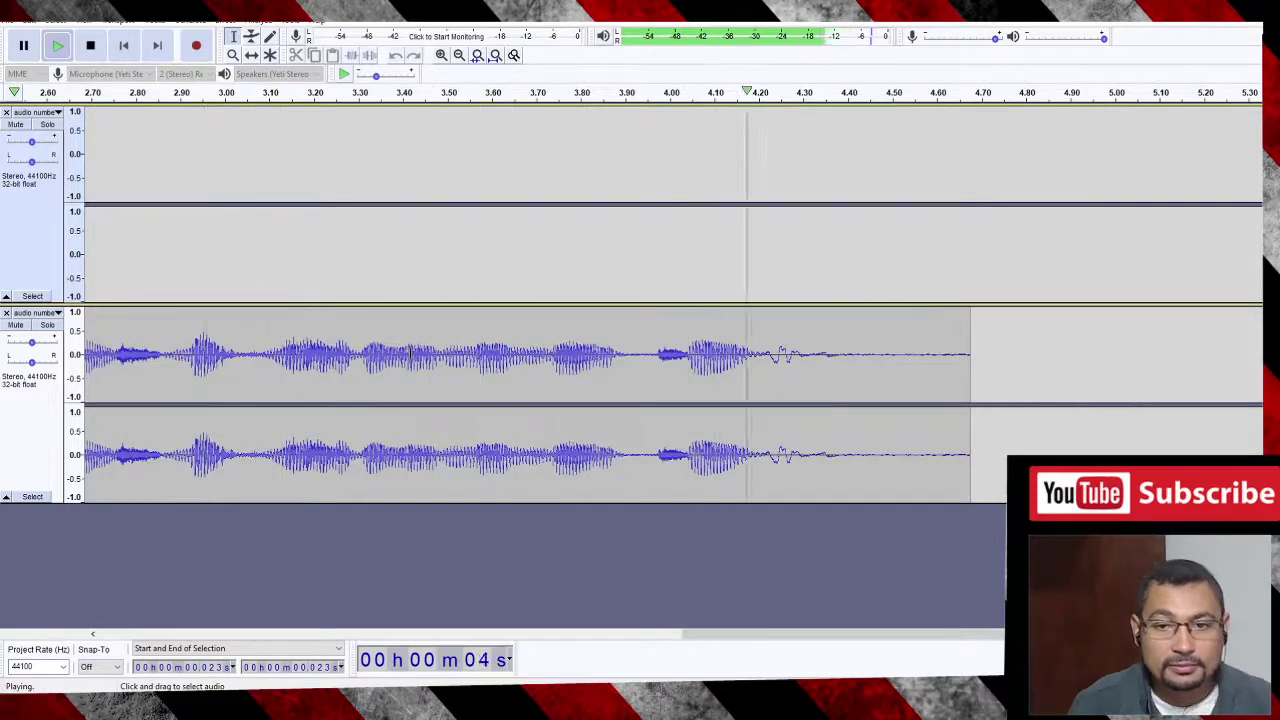
left_click(9, 22)
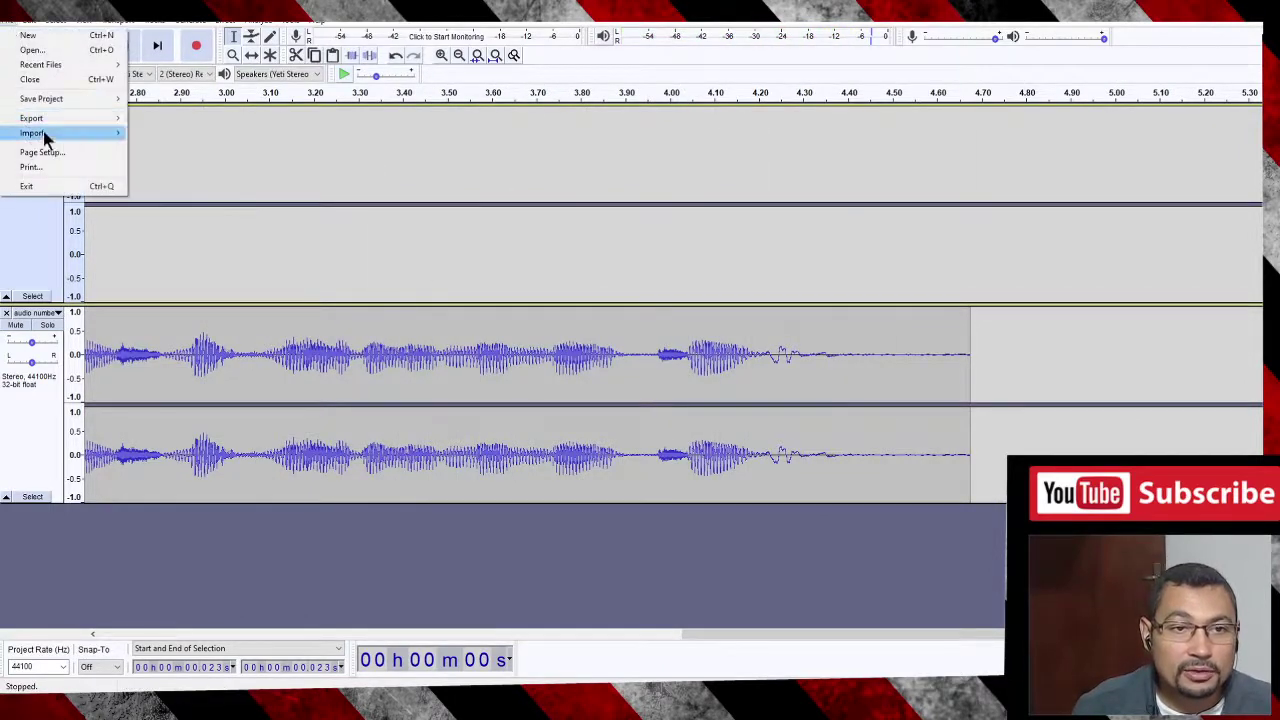
- Import audio number 3.mp3 as a third stereo track starting at 0 s
mouse_move(43, 131)
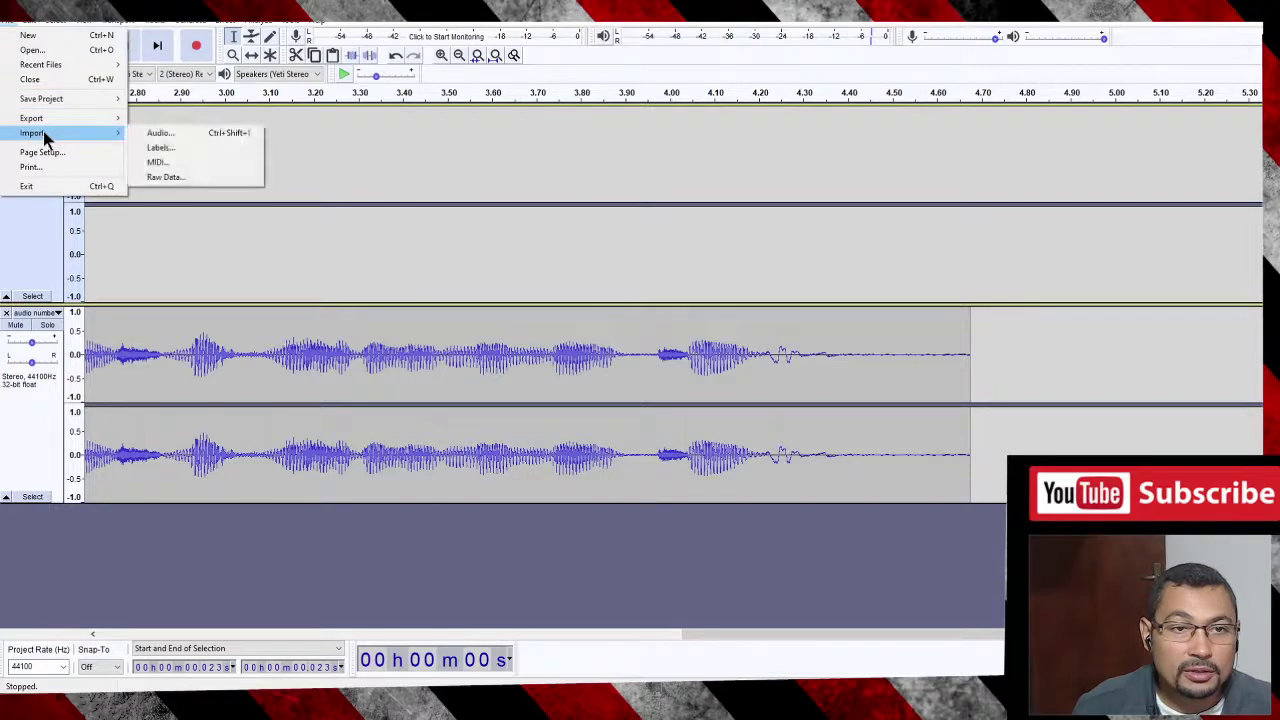
left_click(182, 131)
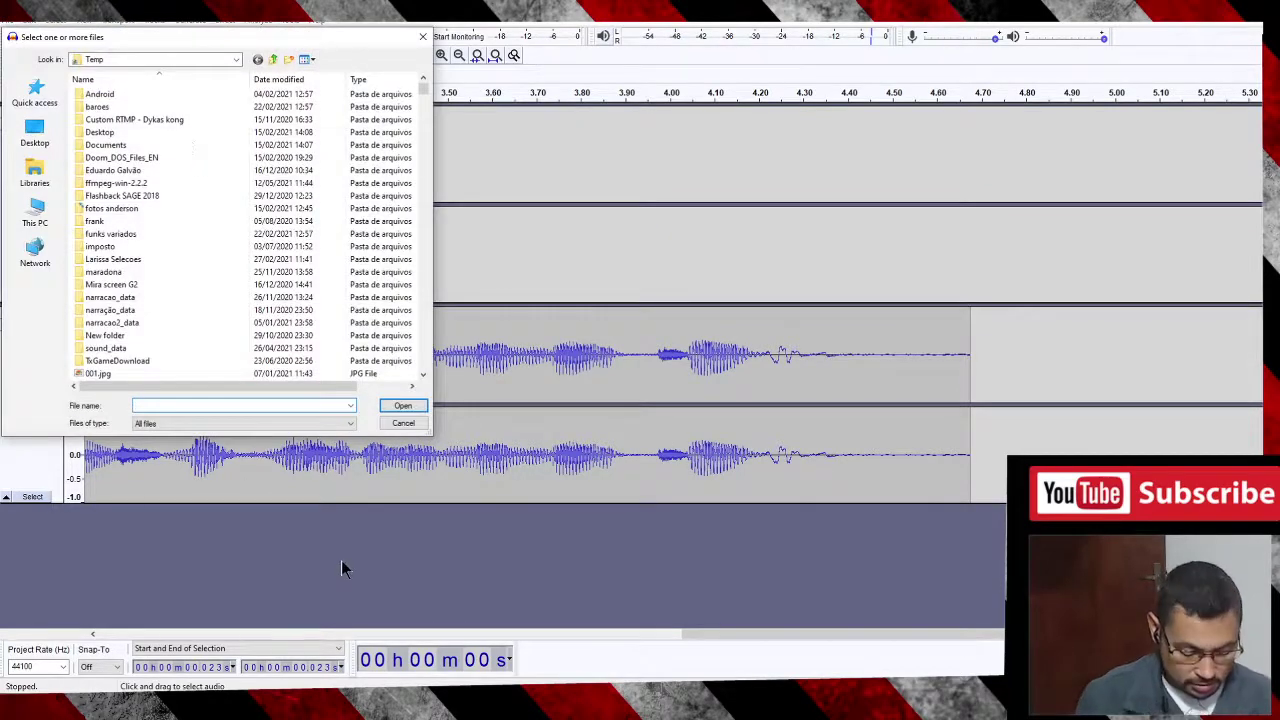
type("audio num")
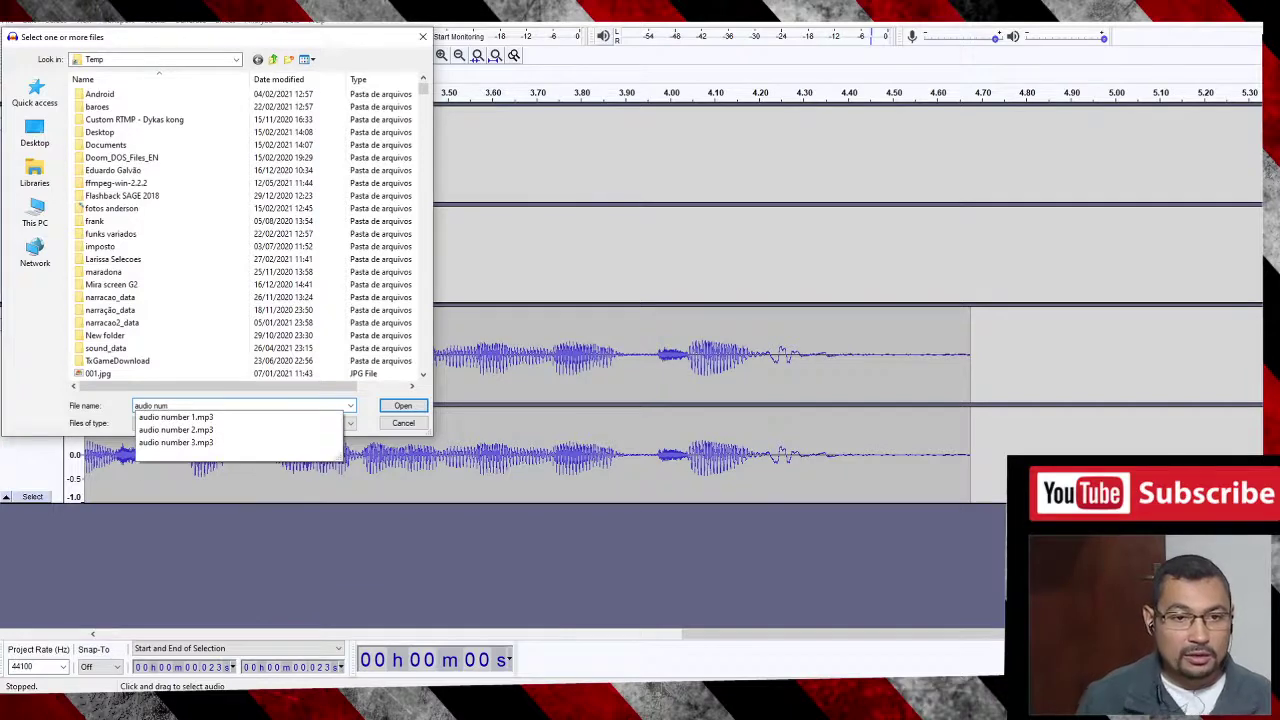
left_click(180, 442)
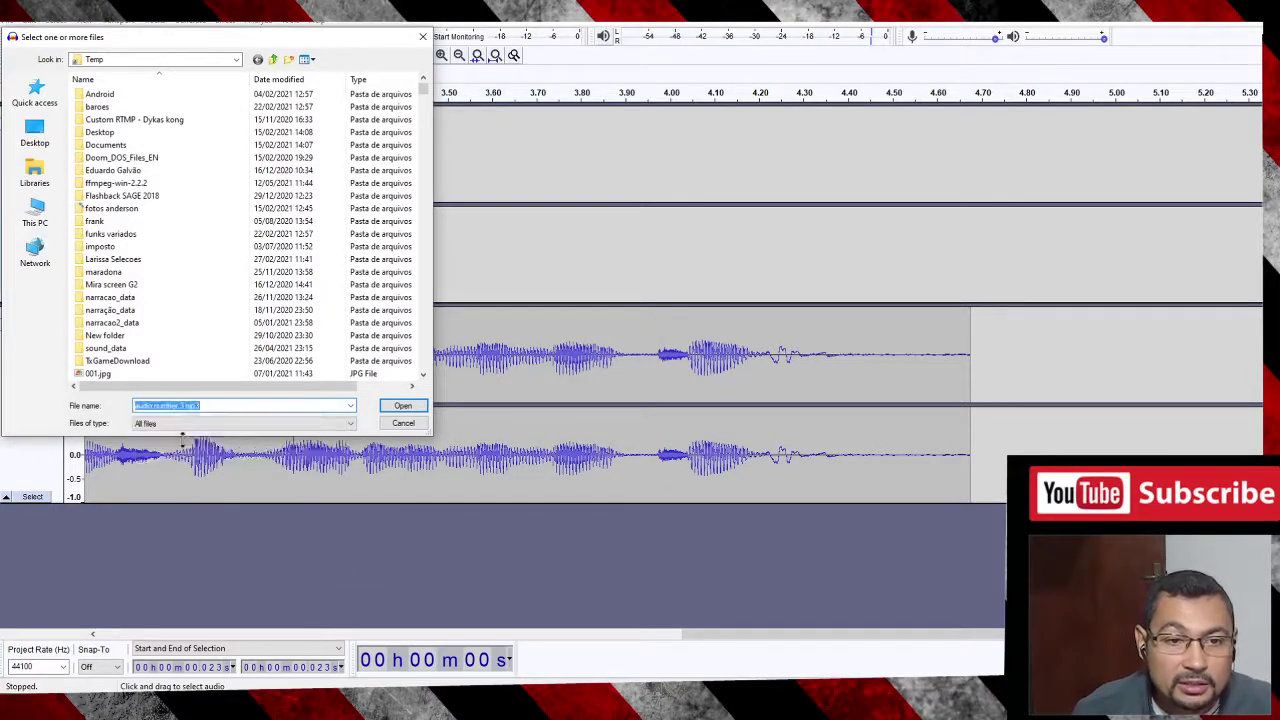
left_click(401, 406)
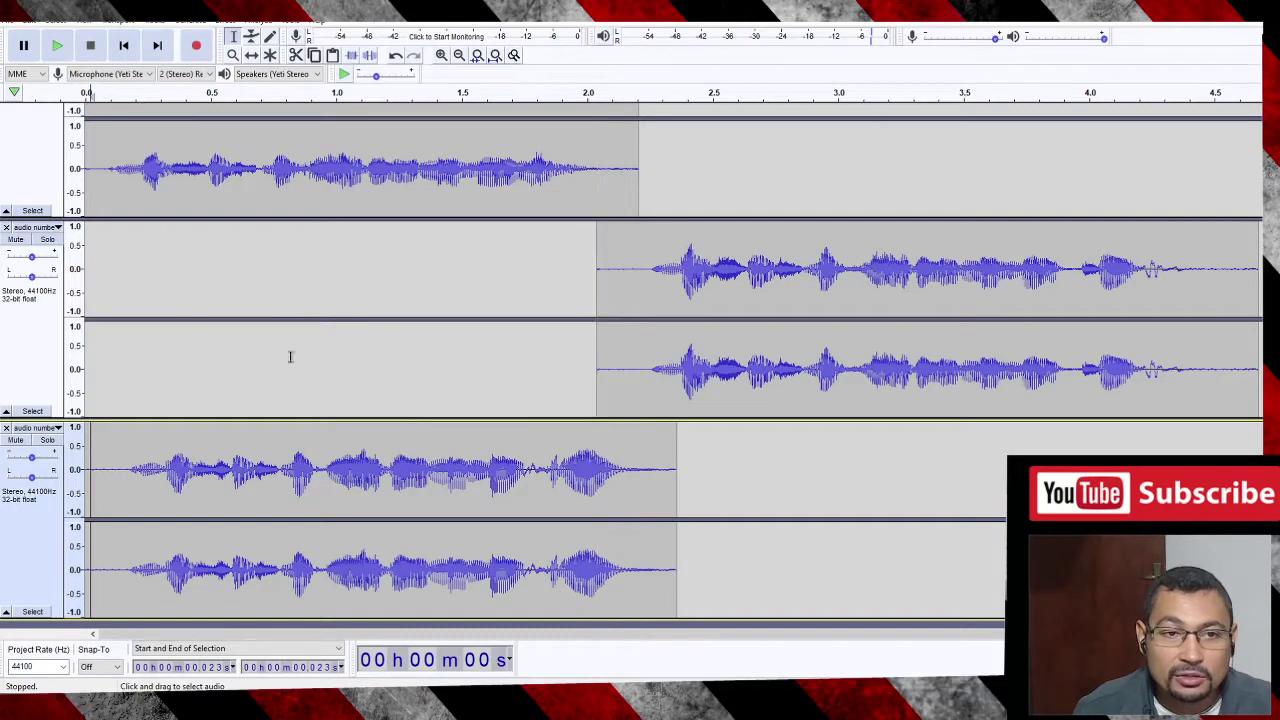
- Shift the third clip right to start around 4.65 s, where the second clip ends
left_click(251, 55)
left_click_drag(187, 470, 1090, 450)
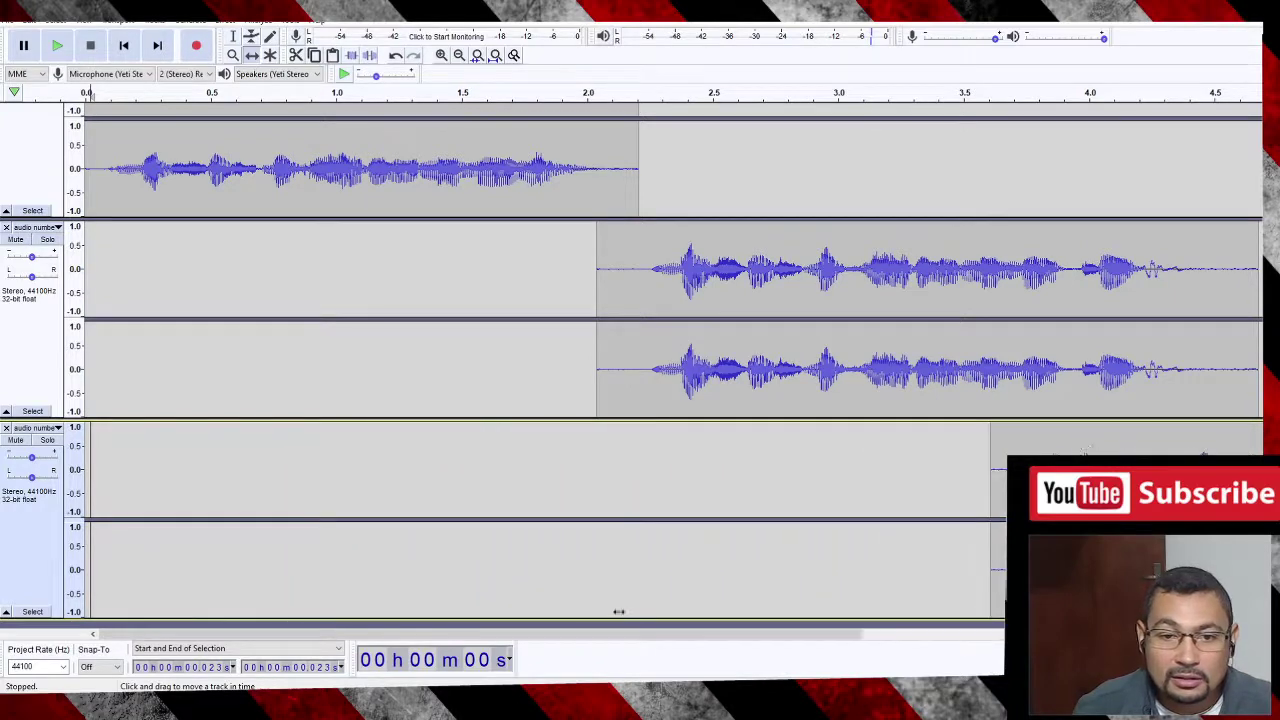
left_click_drag(568, 634, 880, 634)
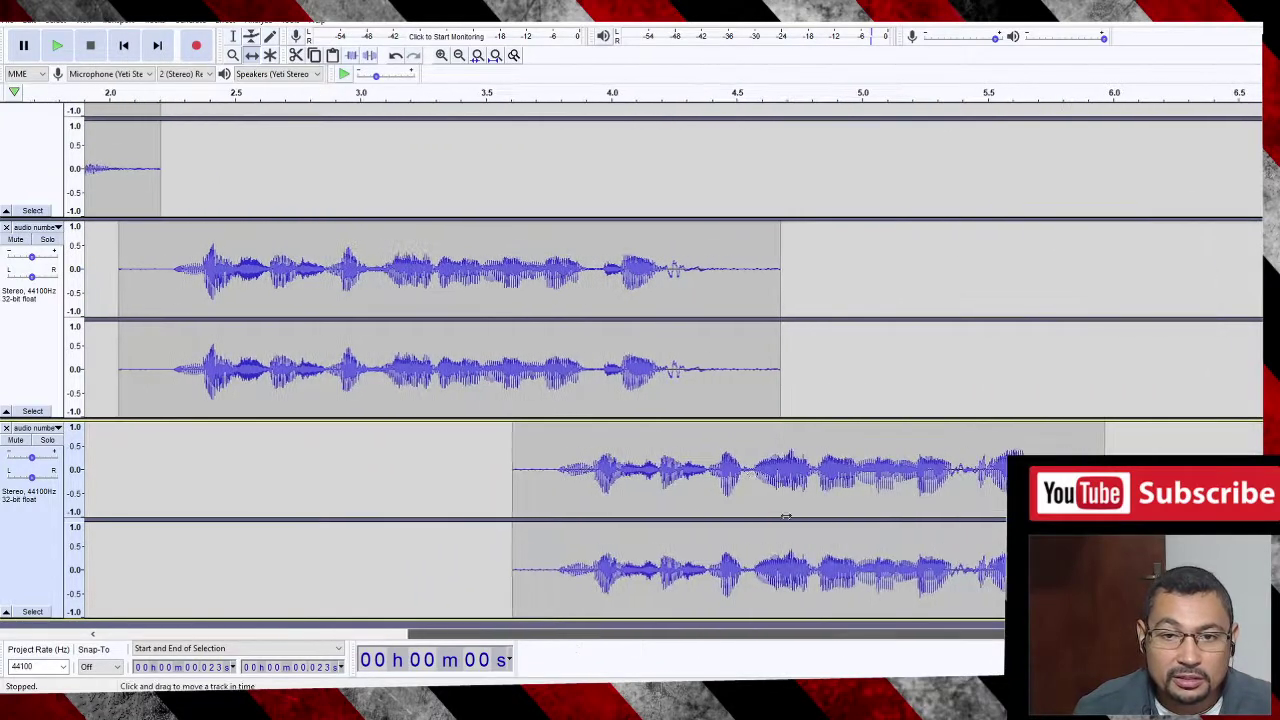
left_click_drag(653, 482, 907, 482)
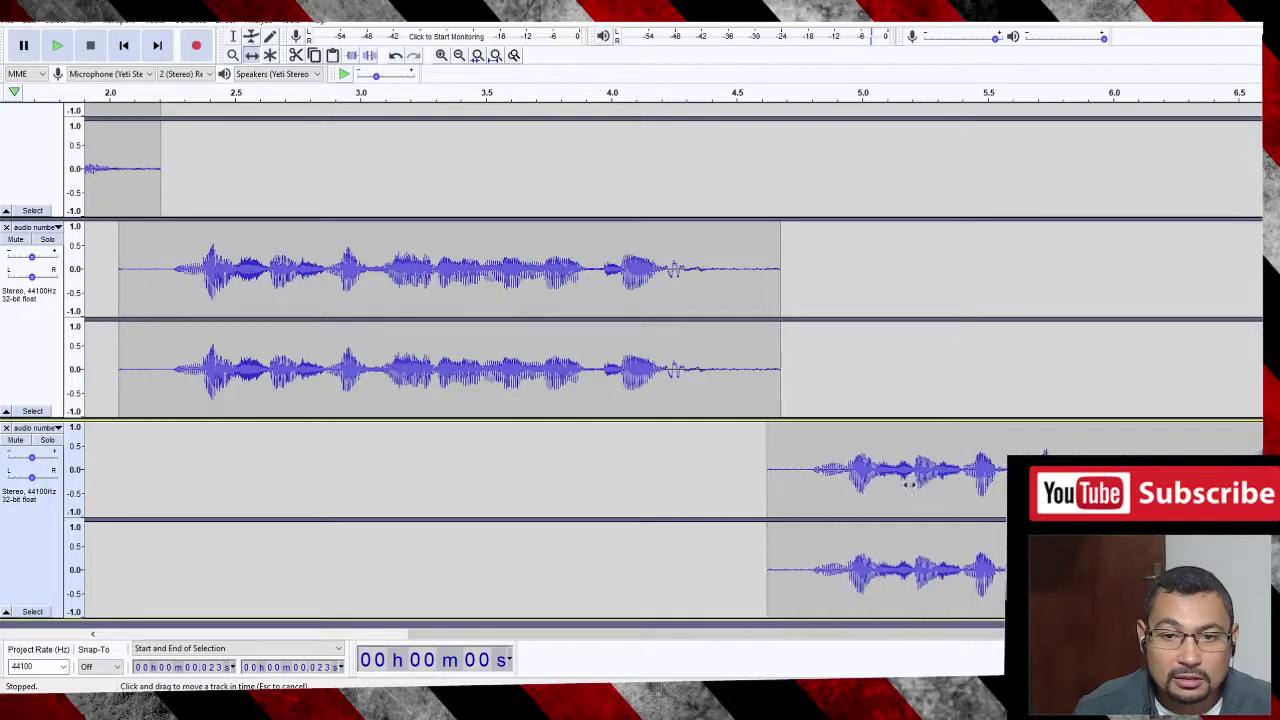
left_click_drag(774, 640, 316, 650)
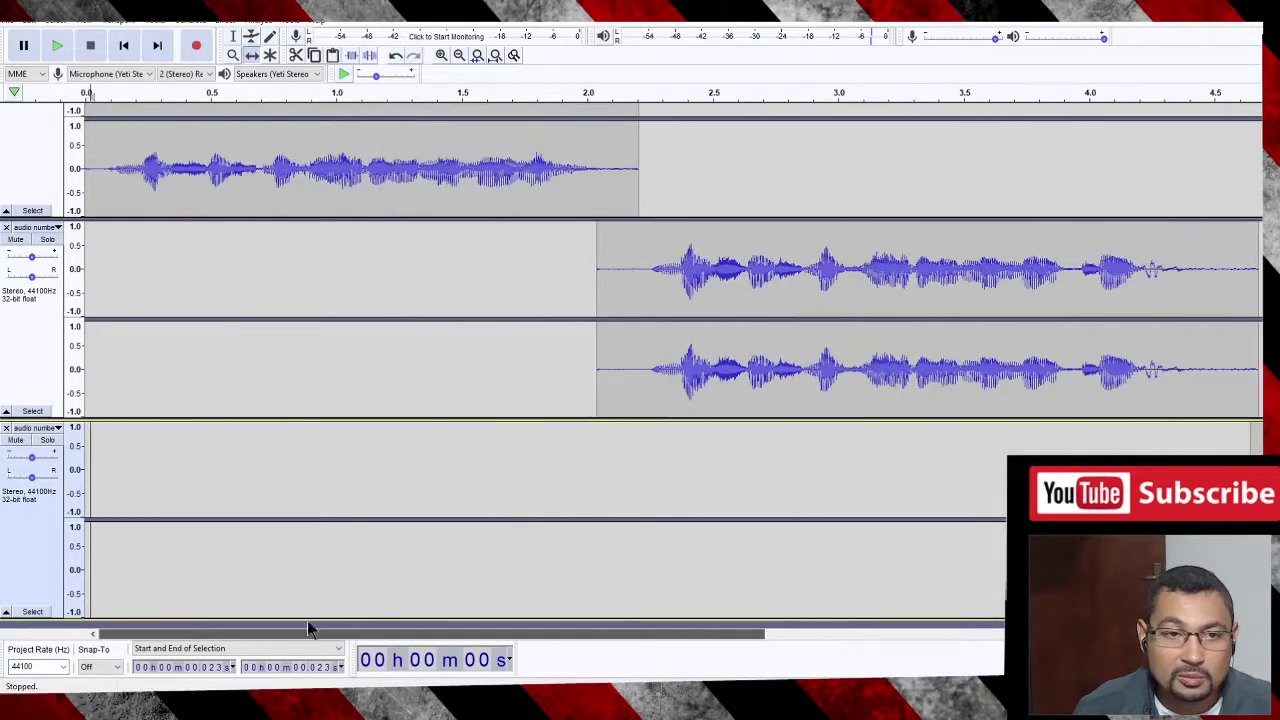
- Switch to the Selection tool and play all three clips in sequence
left_click(232, 36)
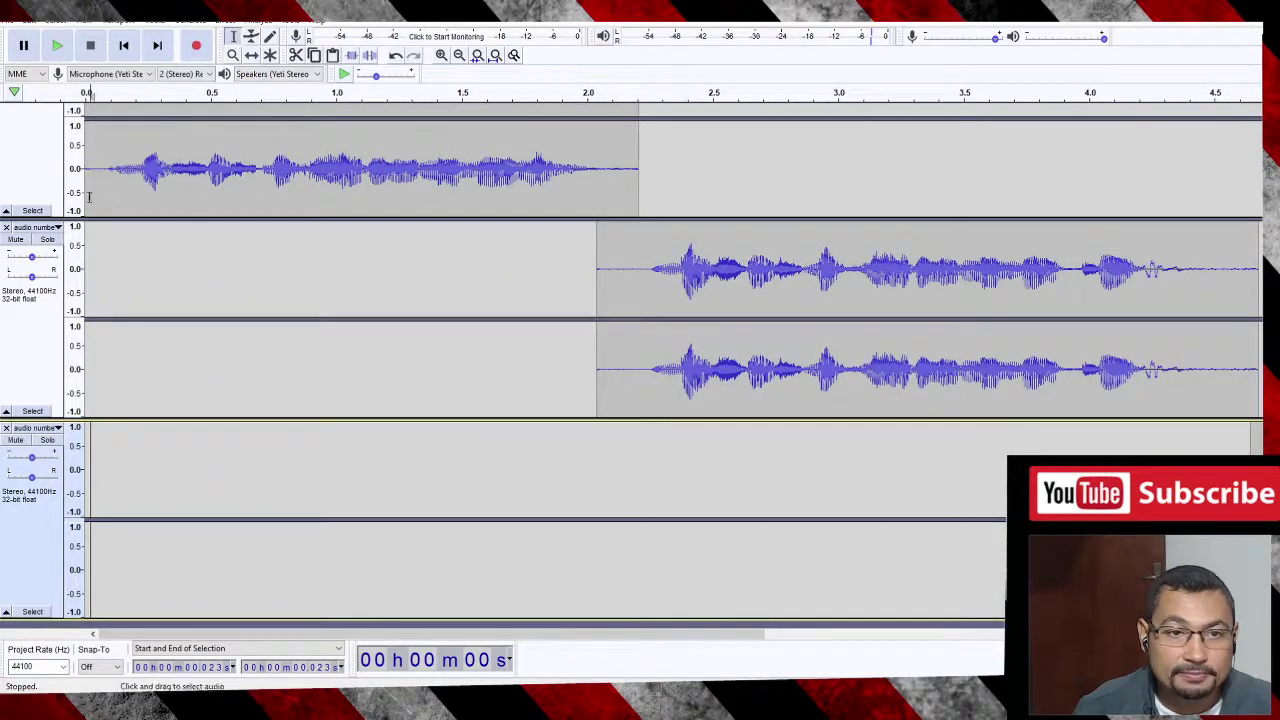
scroll(103, 157, "up", 2)
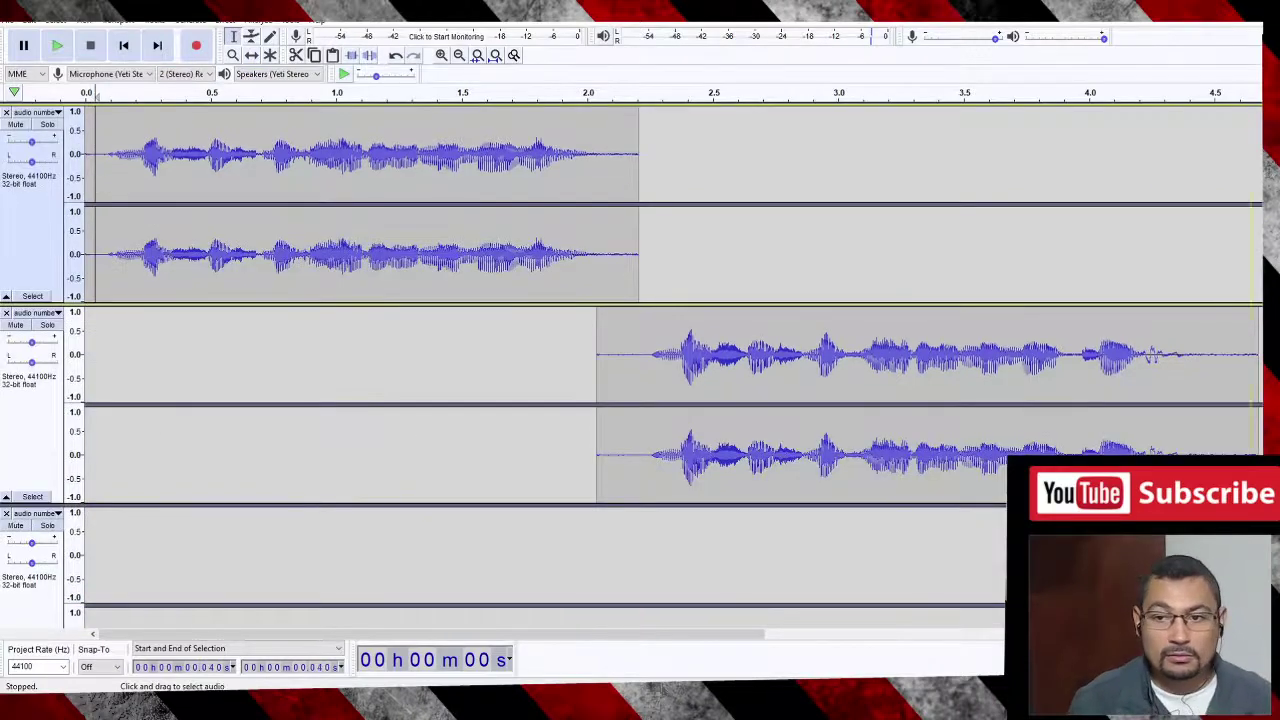
key("space")
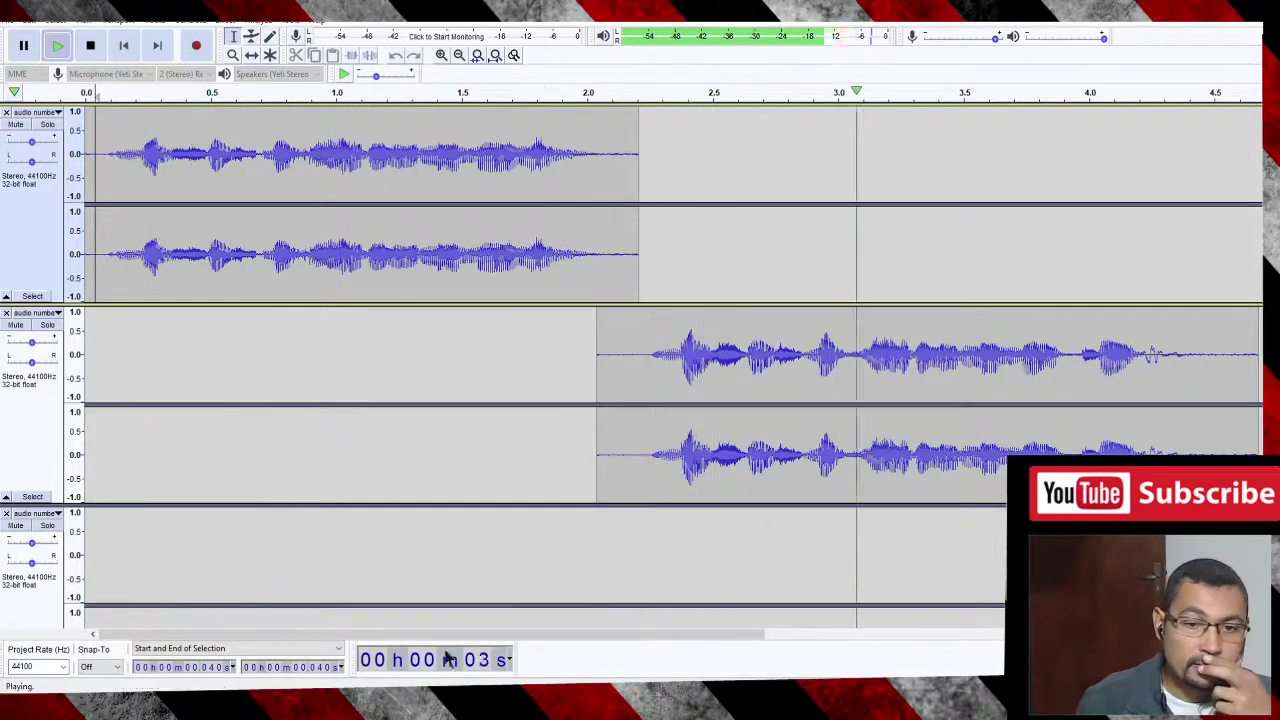
left_click_drag(463, 634, 752, 616)
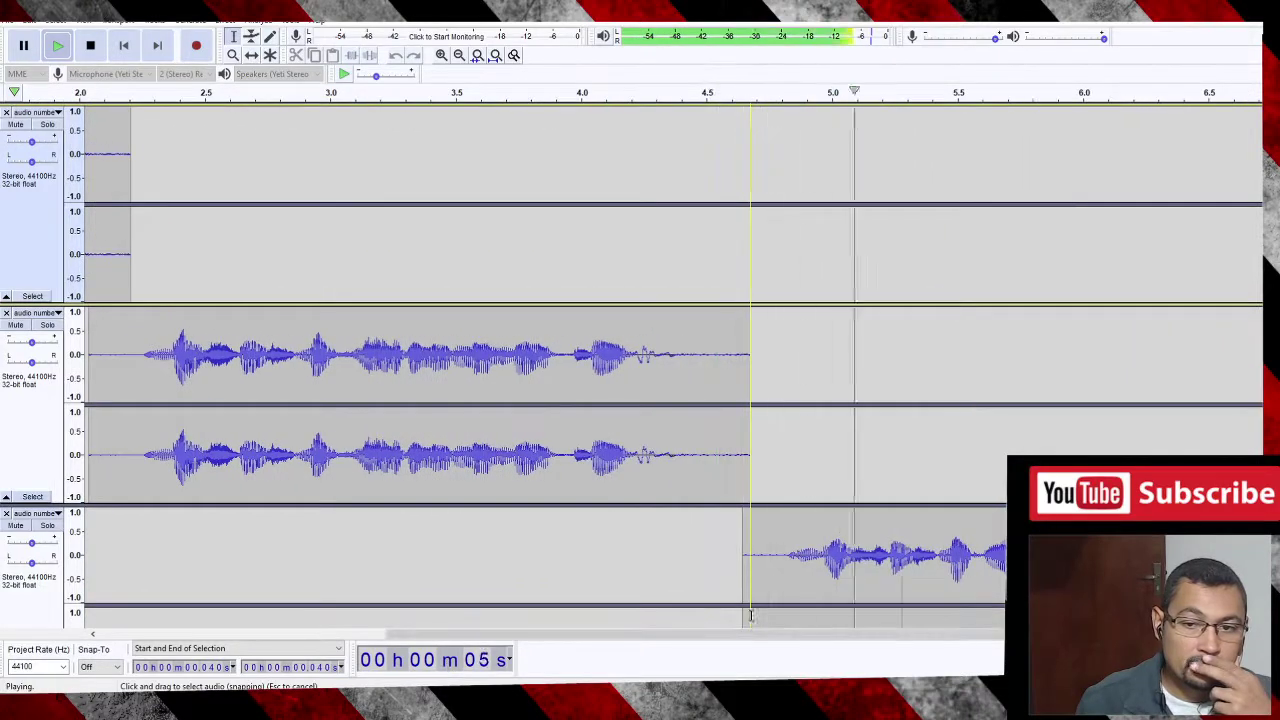
scroll(750, 616, "right", 3)
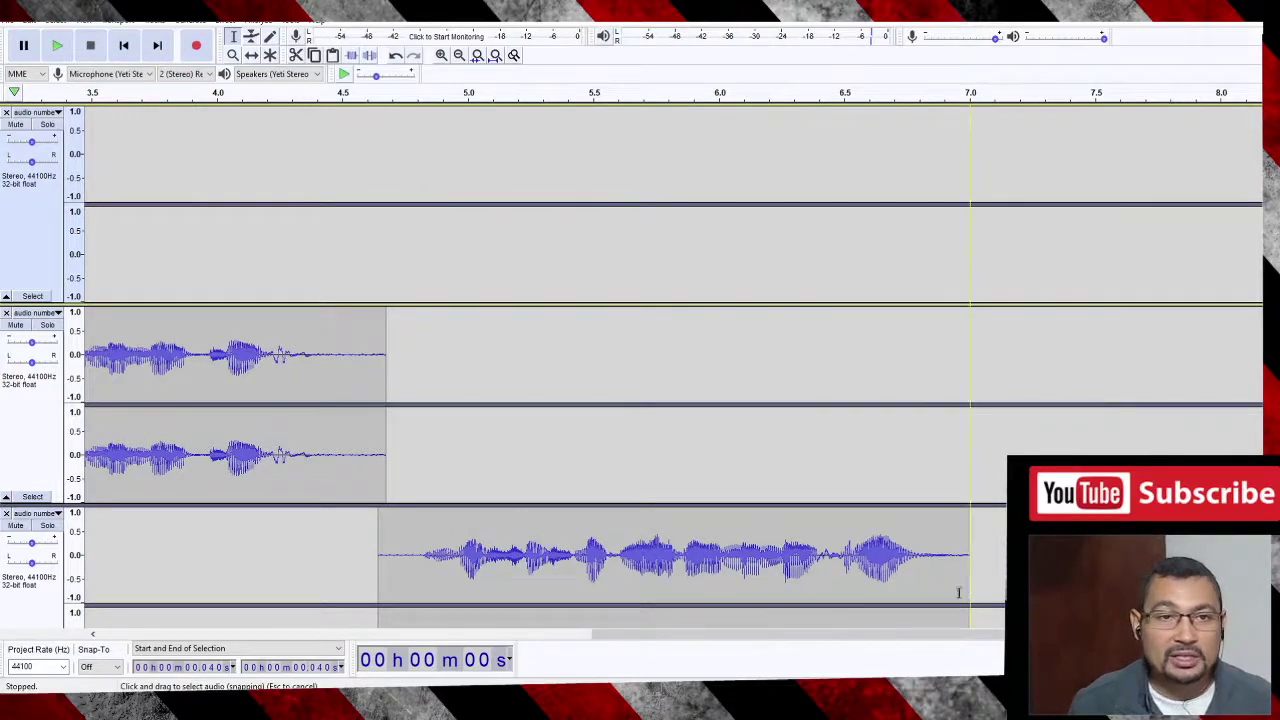
- Export the project as an MP3 named finished
left_click(8, 22)
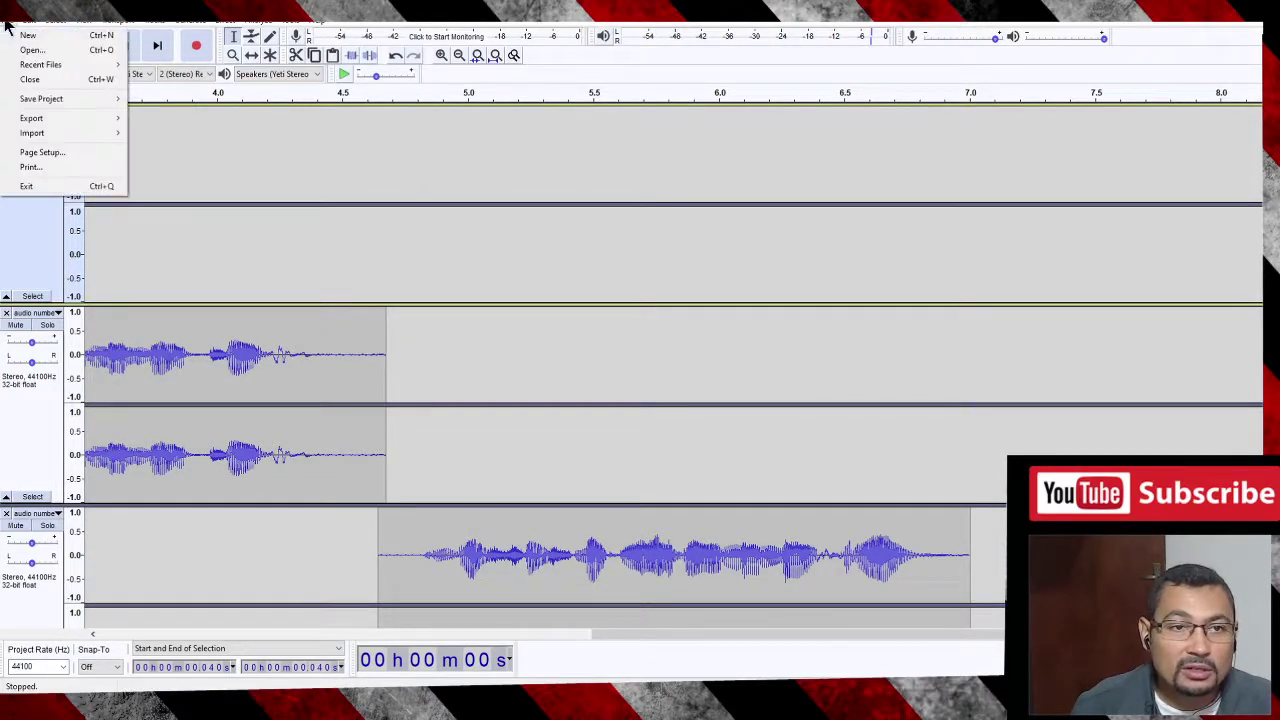
mouse_move(45, 122)
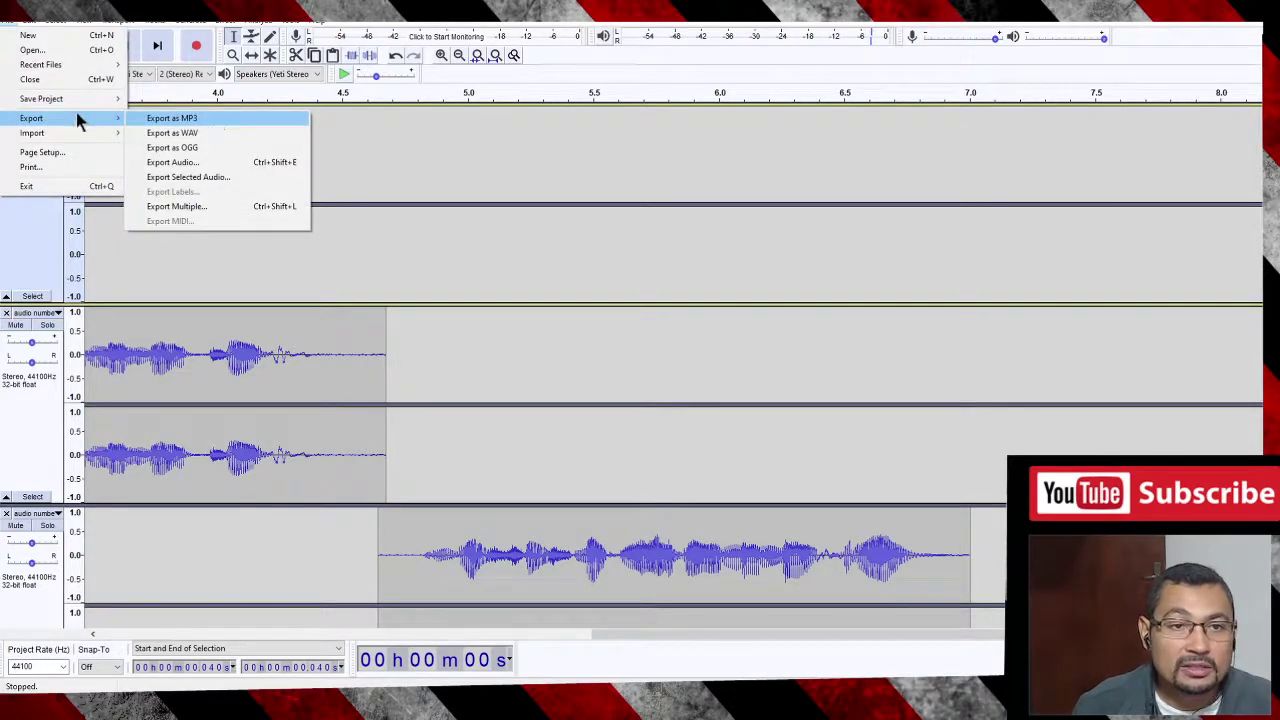
left_click(241, 118)
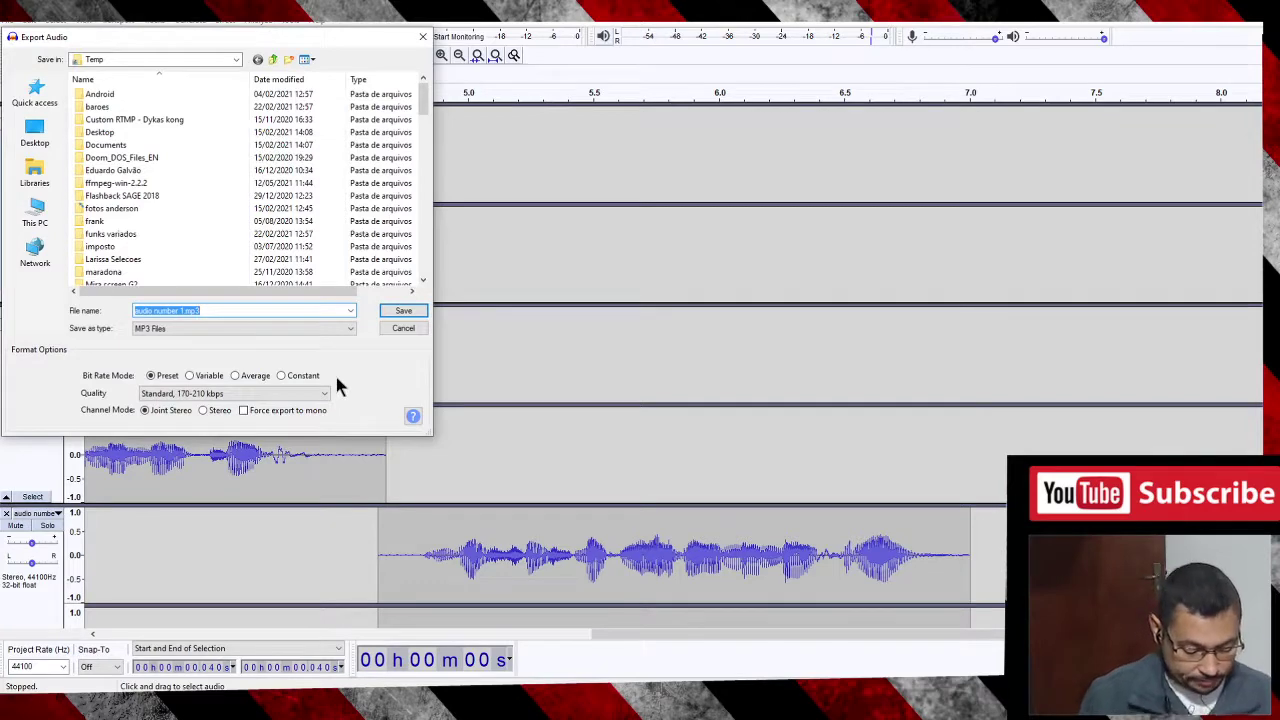
type("finised")
key("BackSpace")
key("BackSpace")
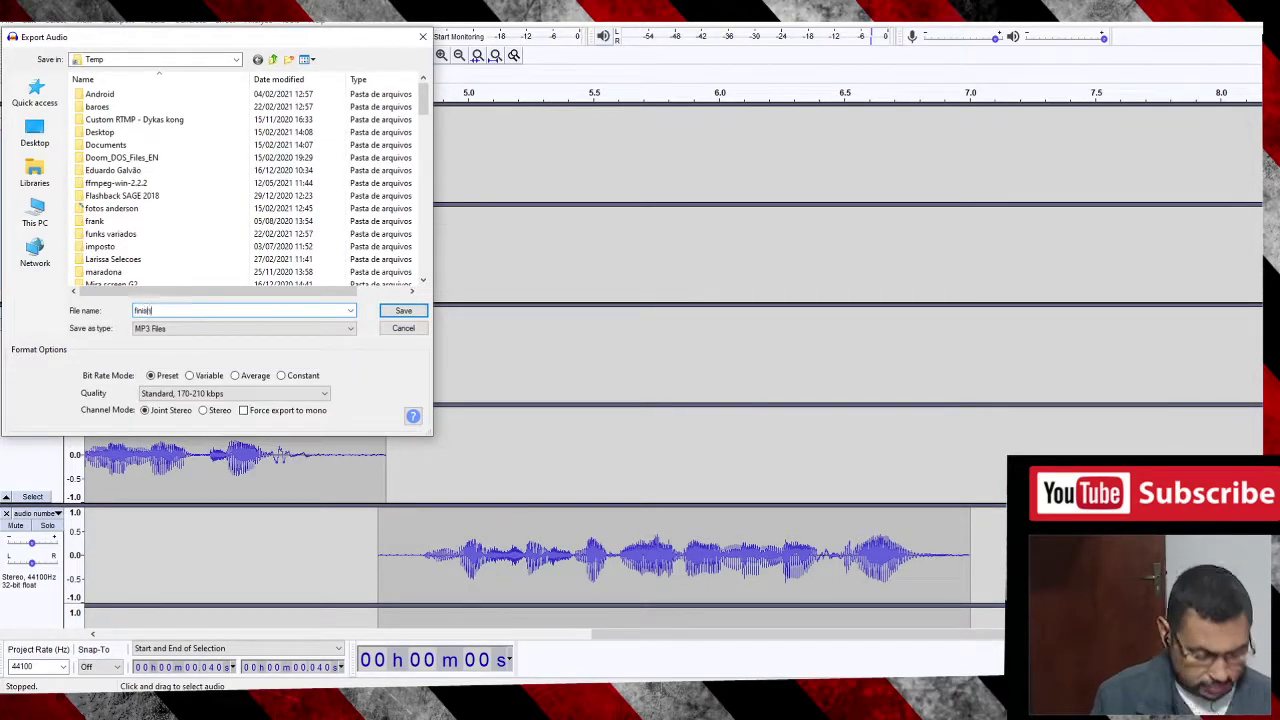
left_click(417, 310)
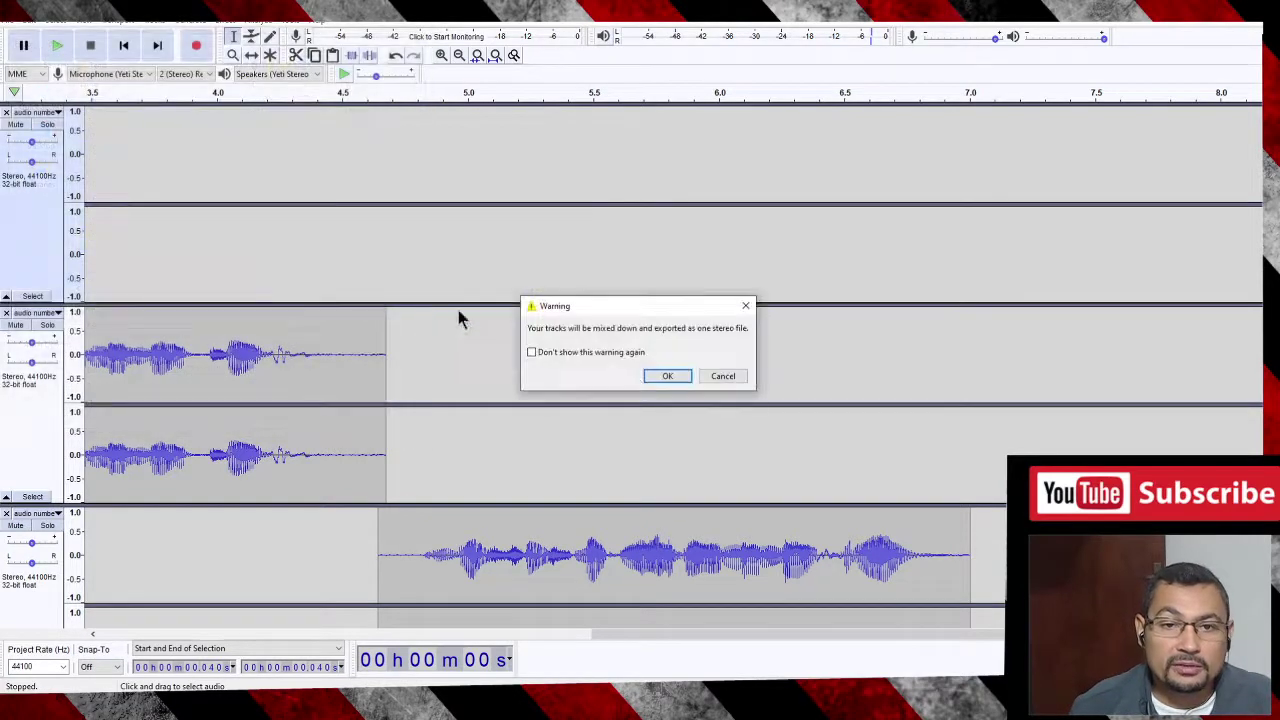
- Accept the stereo mixdown warning and empty metadata, then switch to File Explorer
left_click(660, 376)
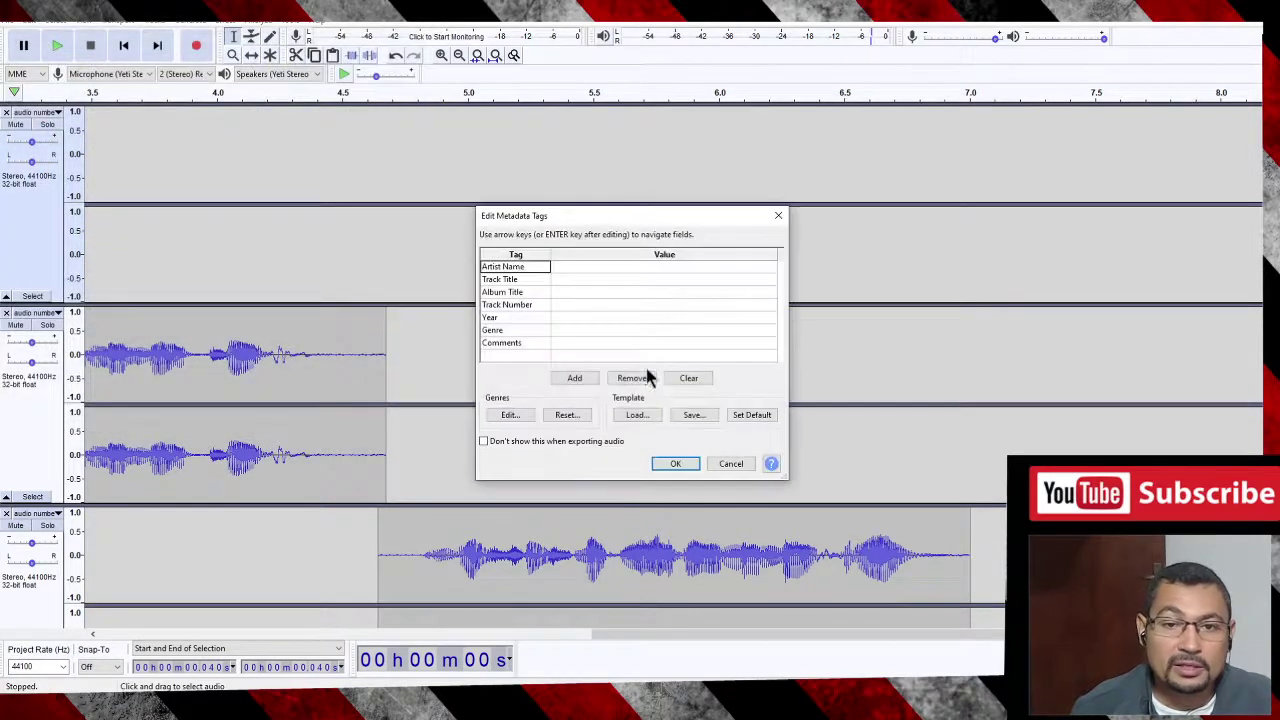
left_click(670, 466)
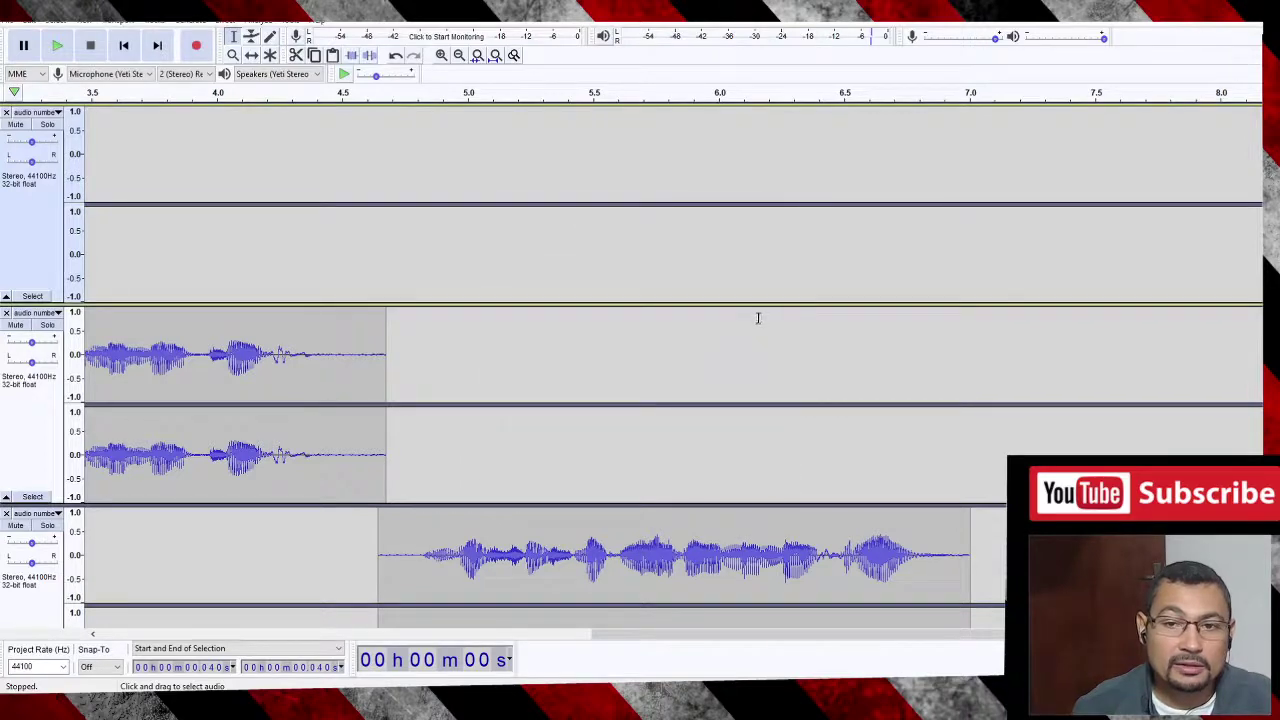
key("alt+Tab")
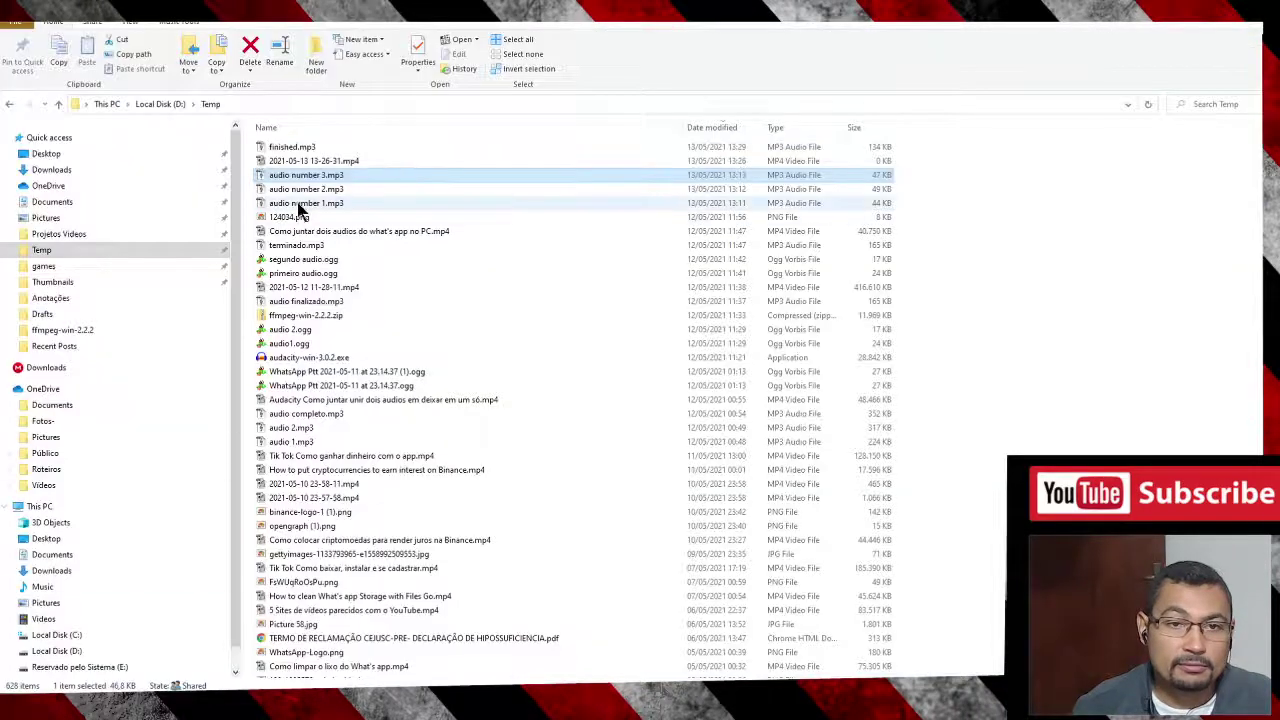
- Play finished.mp3 from the Temp folder in the media player, then close the player
left_click(305, 147)
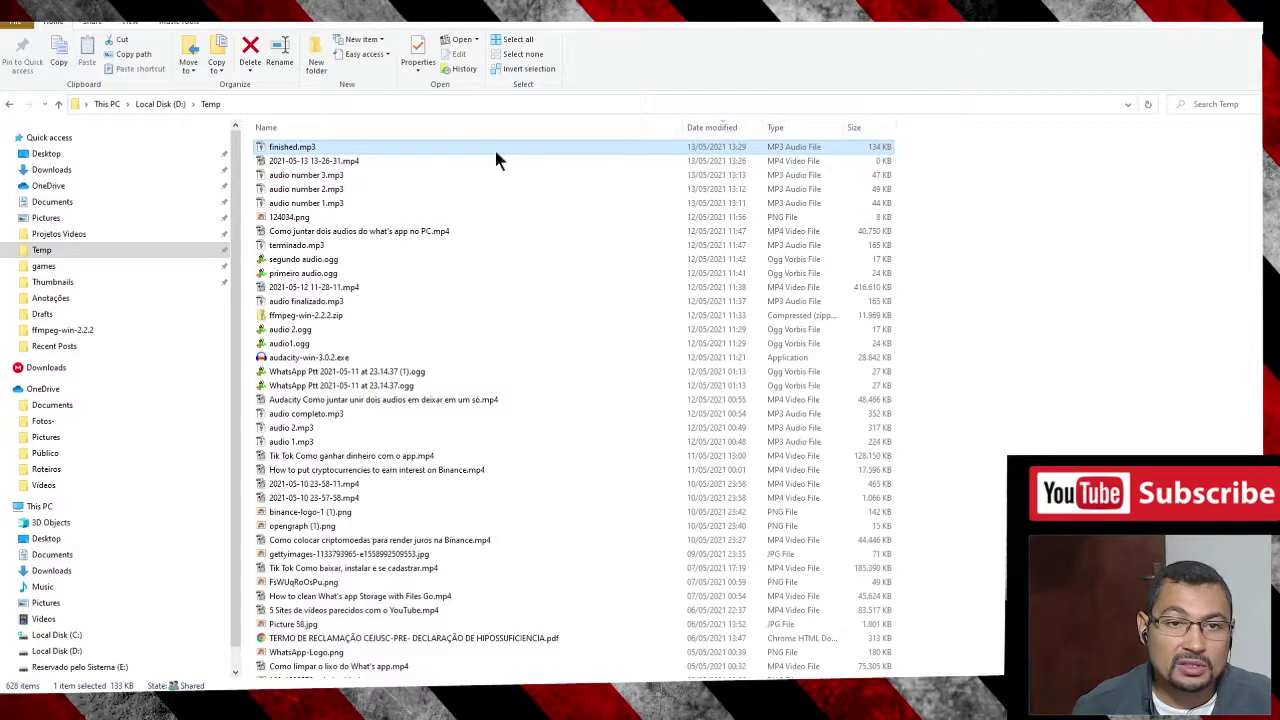
double_click(310, 150)
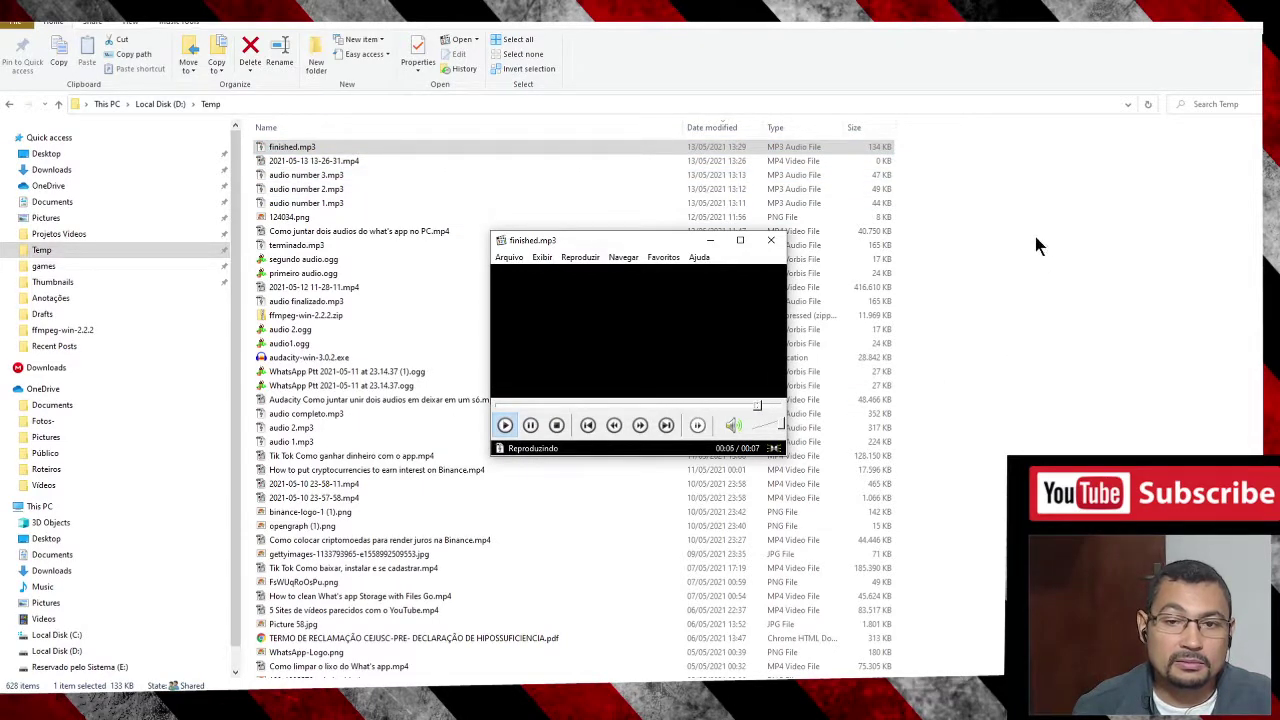
left_click(770, 242)
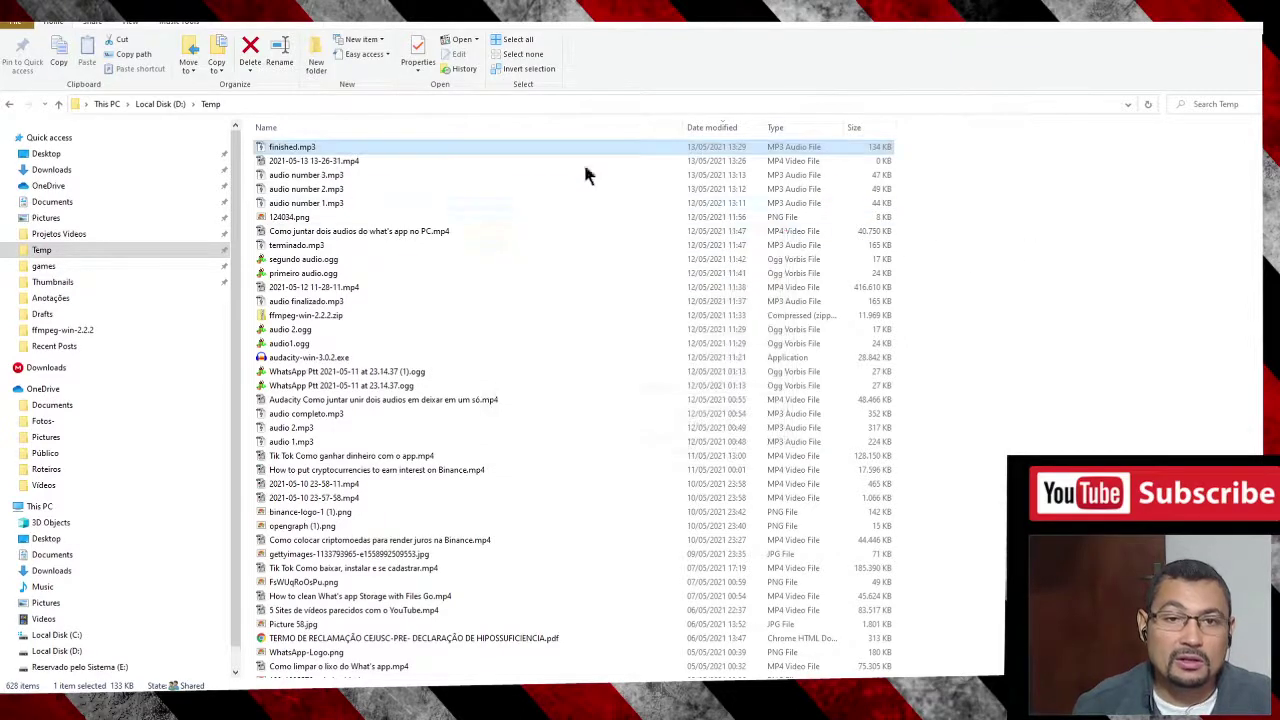